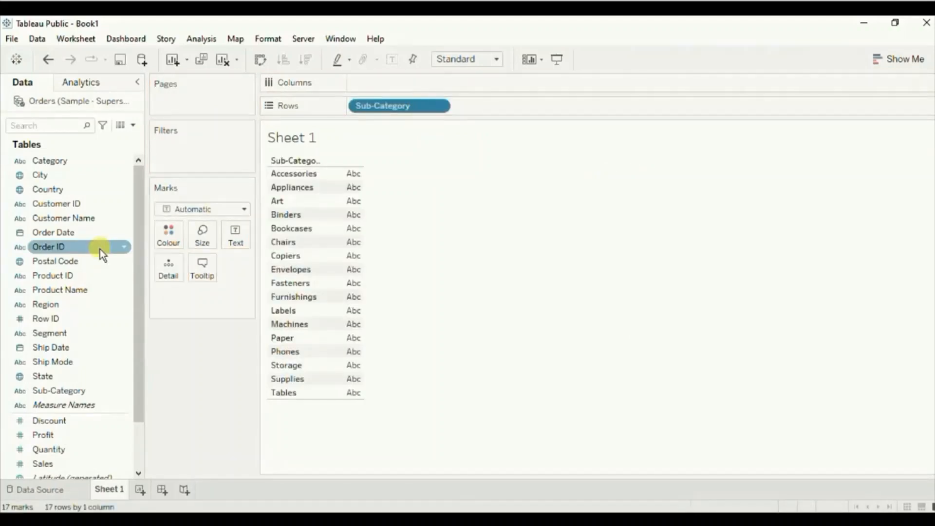
Show the sum of Sales as text for each sub-category and widen the Sub-Category column so its header fits
drag(39, 460, 232, 230)
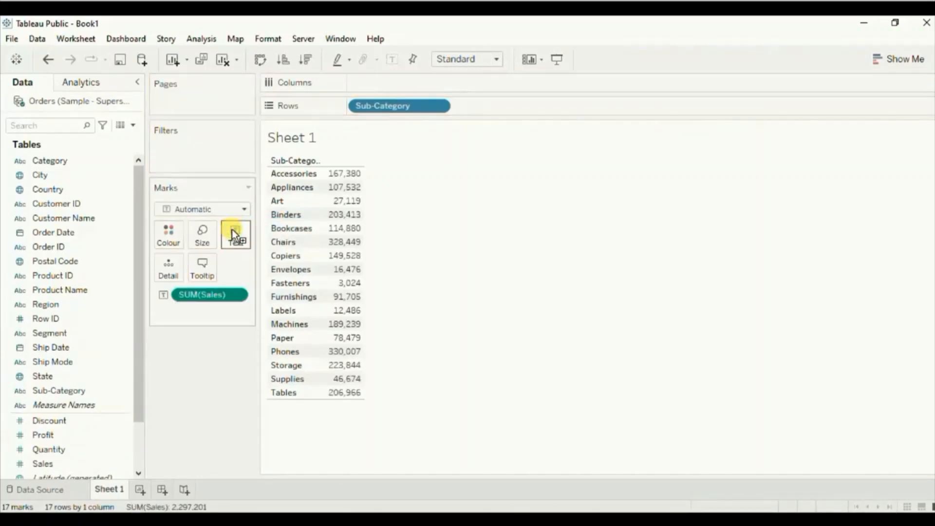
mouse_move(322, 187)
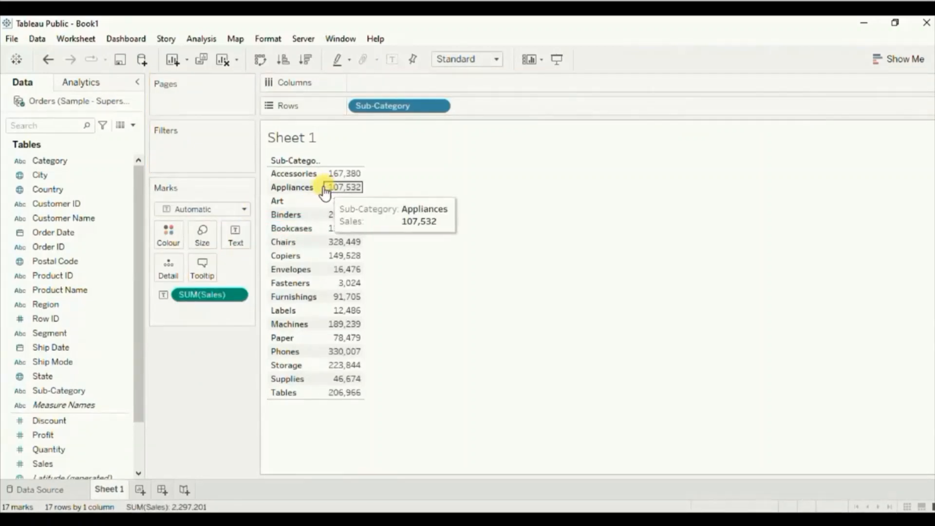
drag(323, 187, 343, 186)
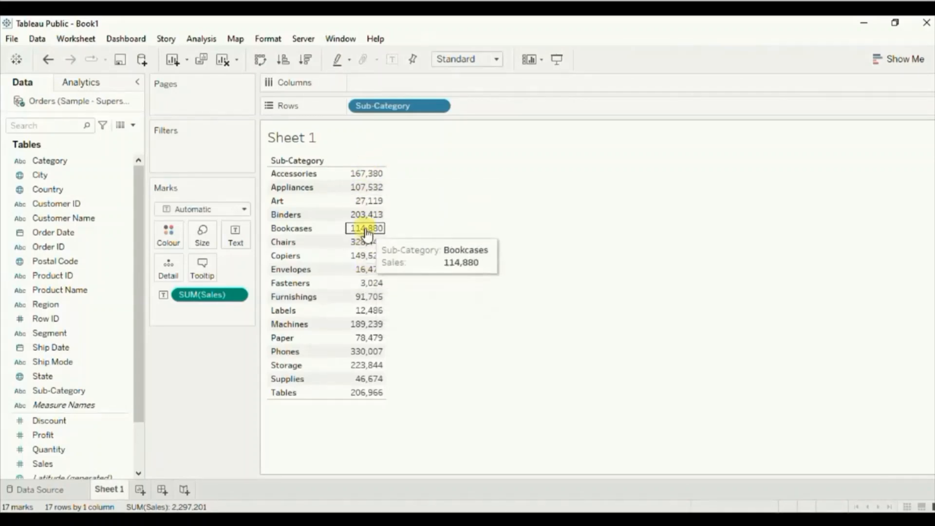
mouse_move(364, 261)
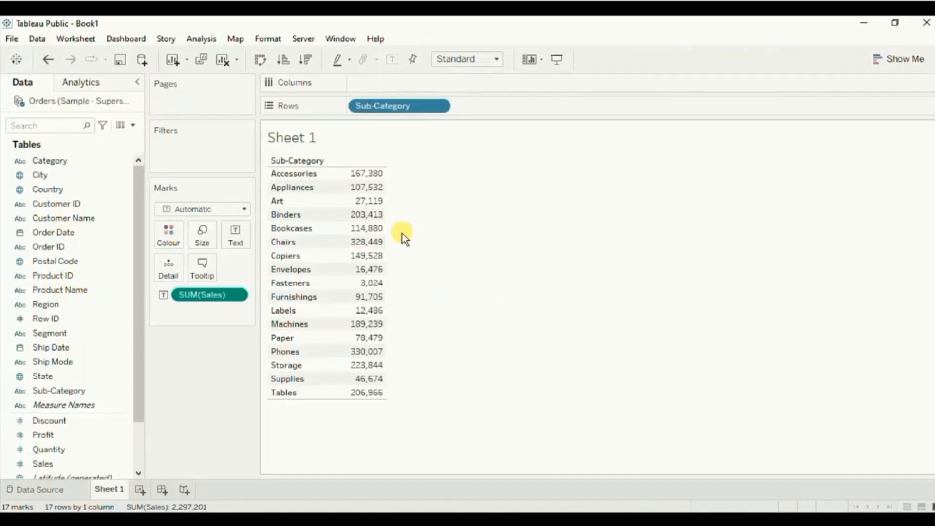
mouse_move(362, 194)
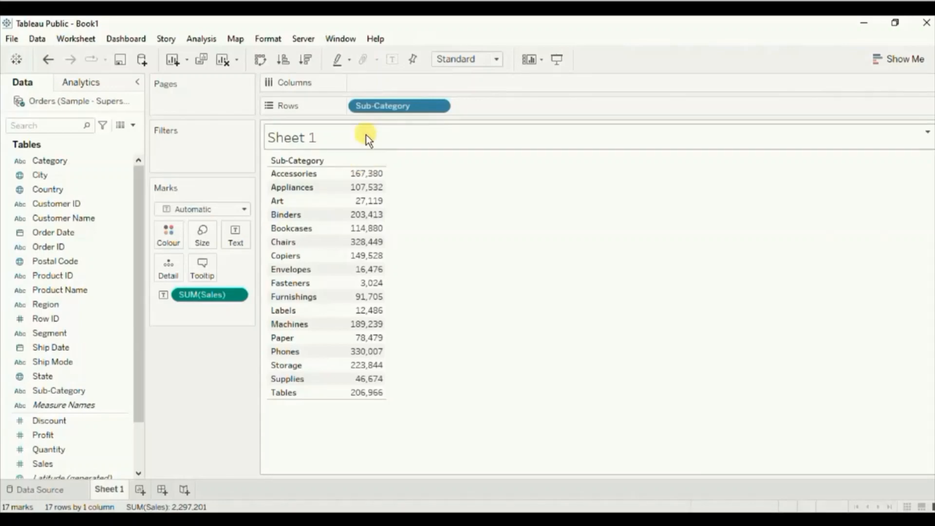
Add an ad-hoc 'Sales' column header above the values and hide the field labels for columns
double_click(368, 82)
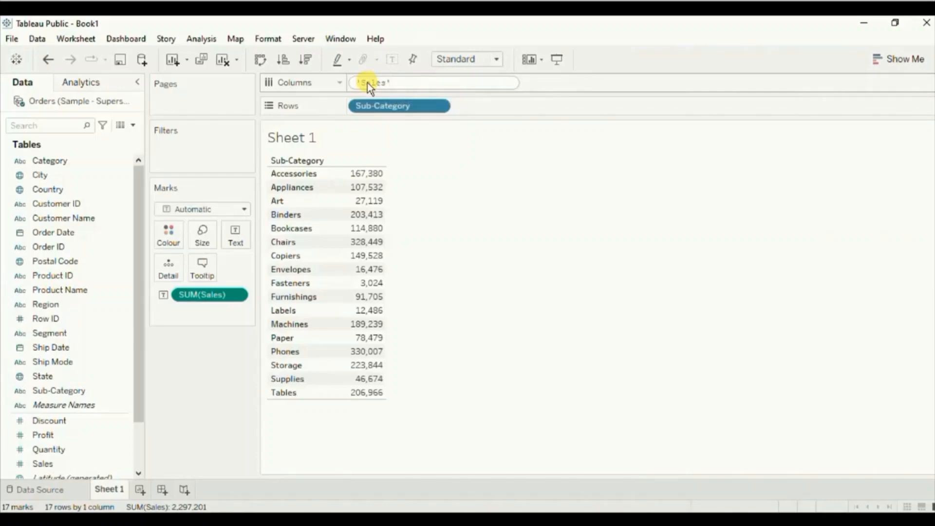
text('Sales')
key(Return)
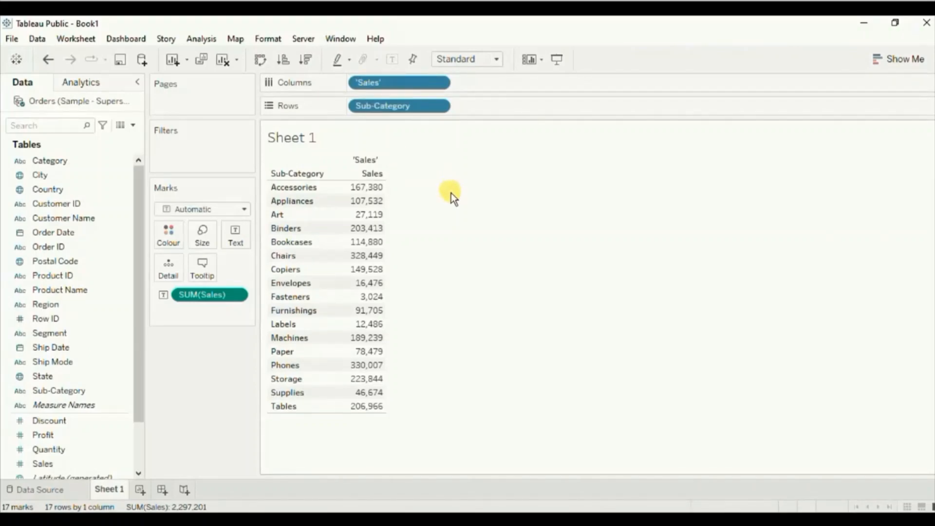
right_click(359, 161)
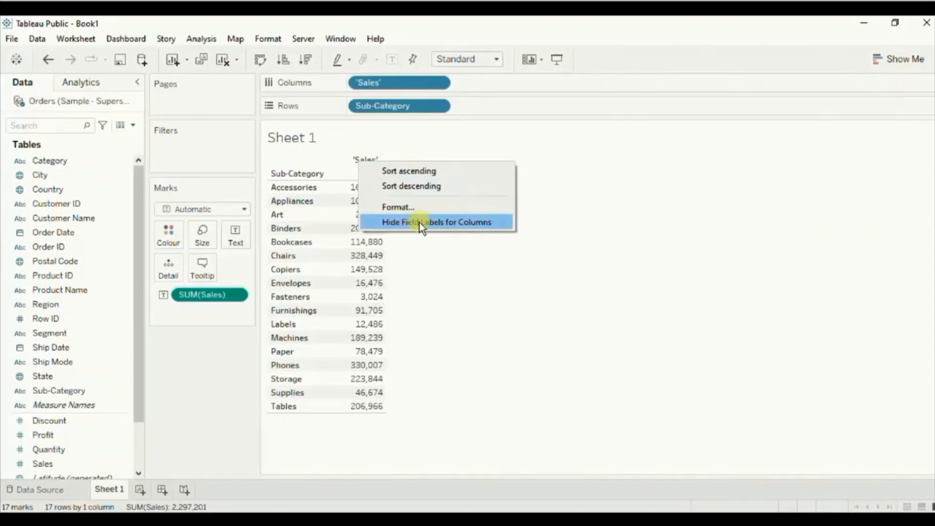
click(443, 223)
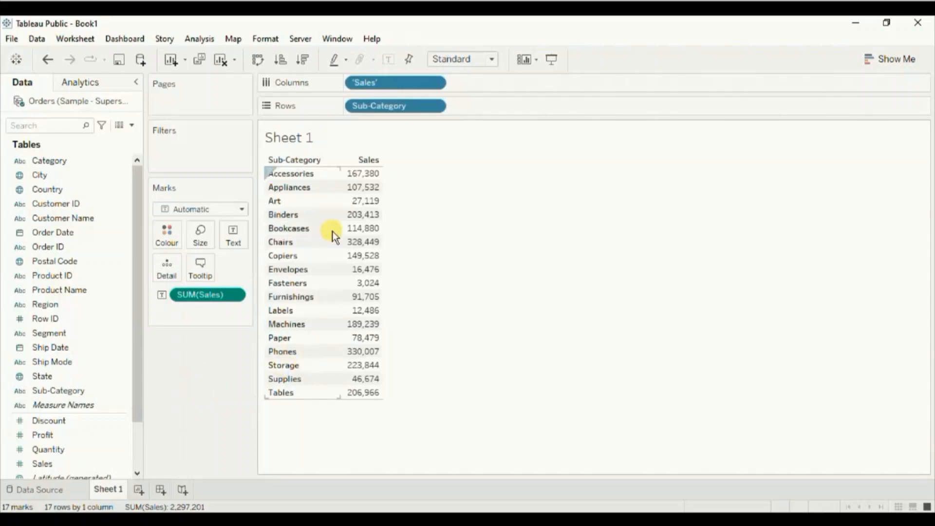
Sort the sub-categories descending by sales and create a set named "Sub-Category Top 5 Set" from Phones, Chairs, Storage, Tables and Binders
click(305, 61)
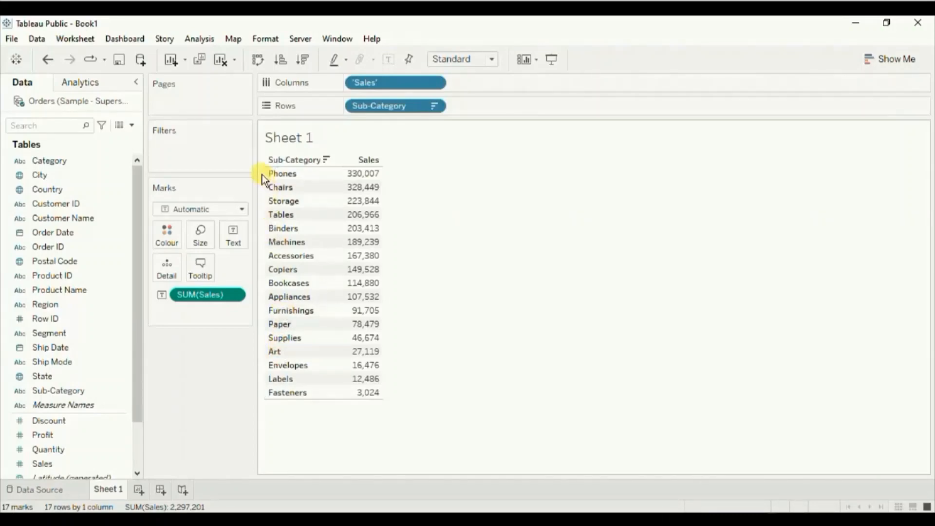
click(292, 171)
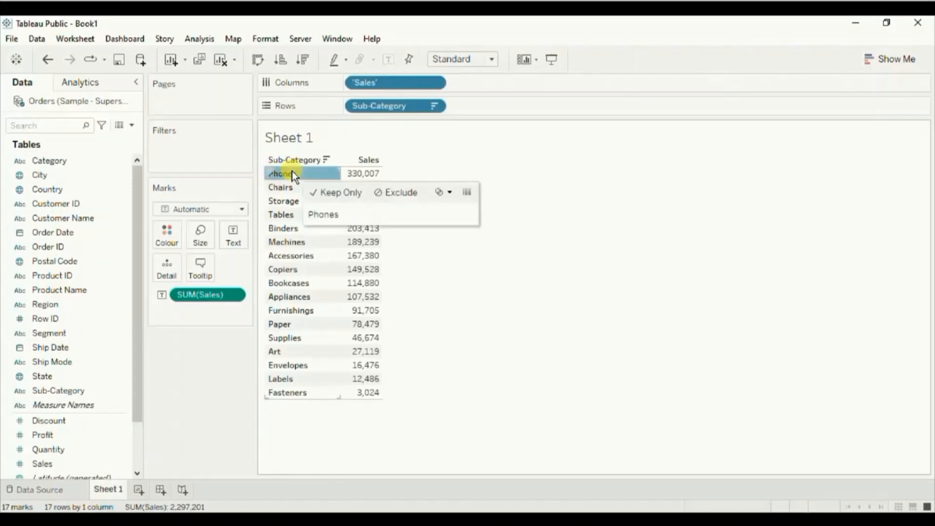
shift+click(287, 218)
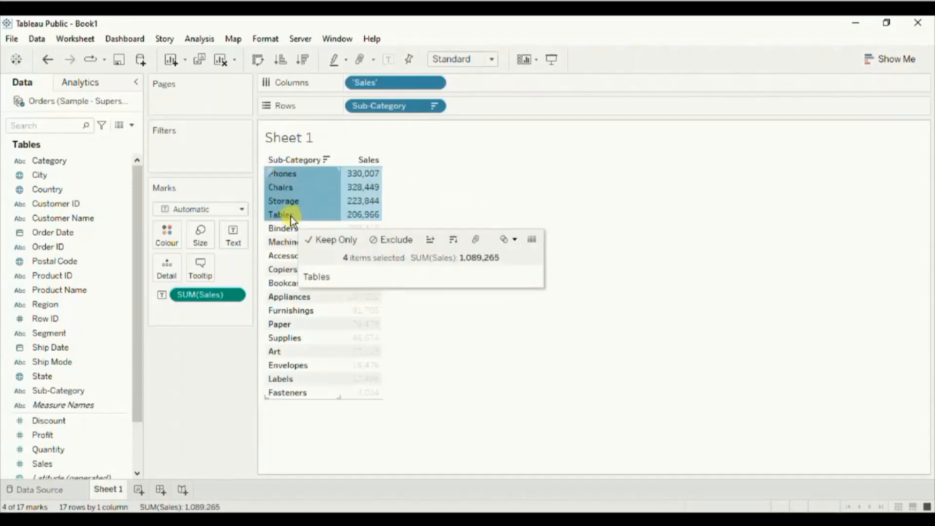
shift+click(285, 230)
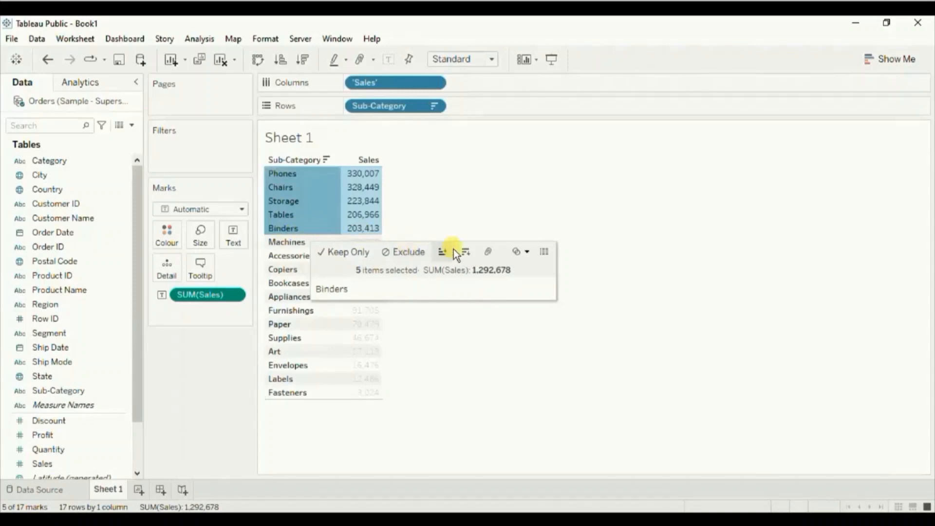
click(518, 252)
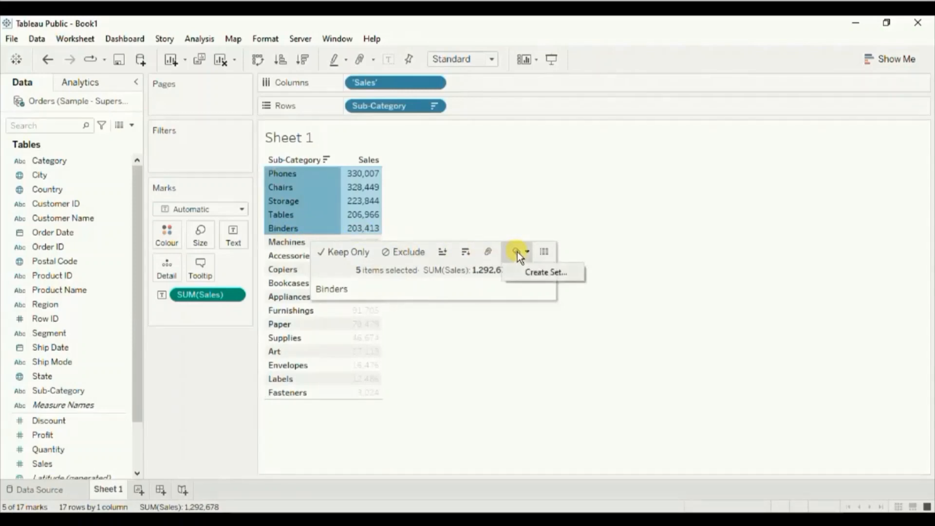
click(532, 275)
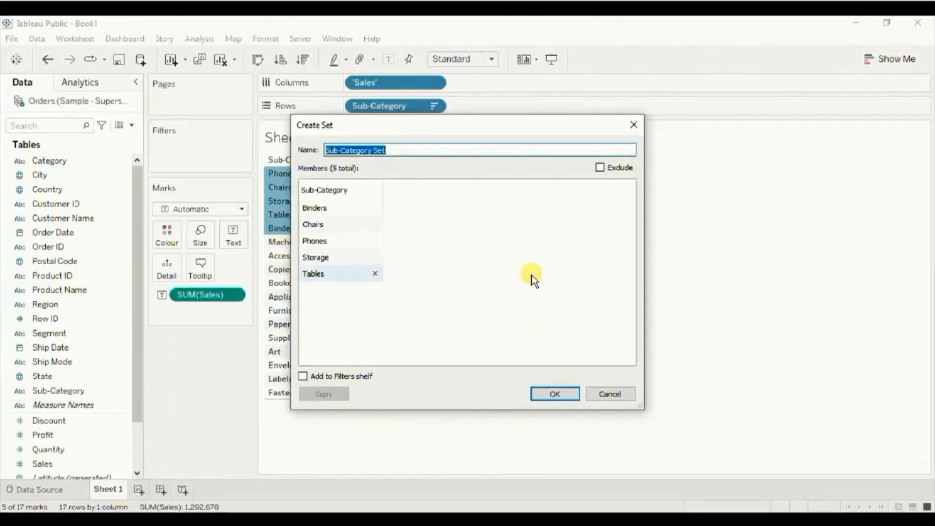
click(375, 151)
text(Top 5)
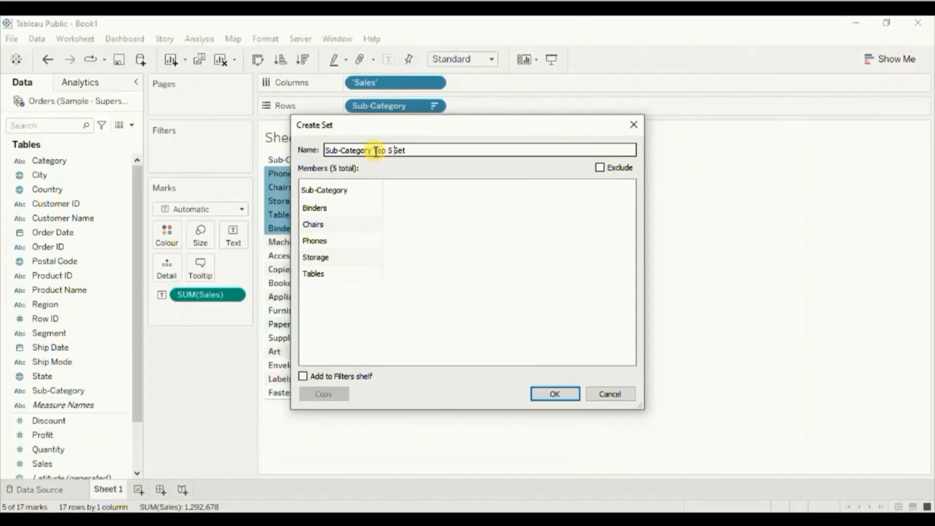
click(550, 398)
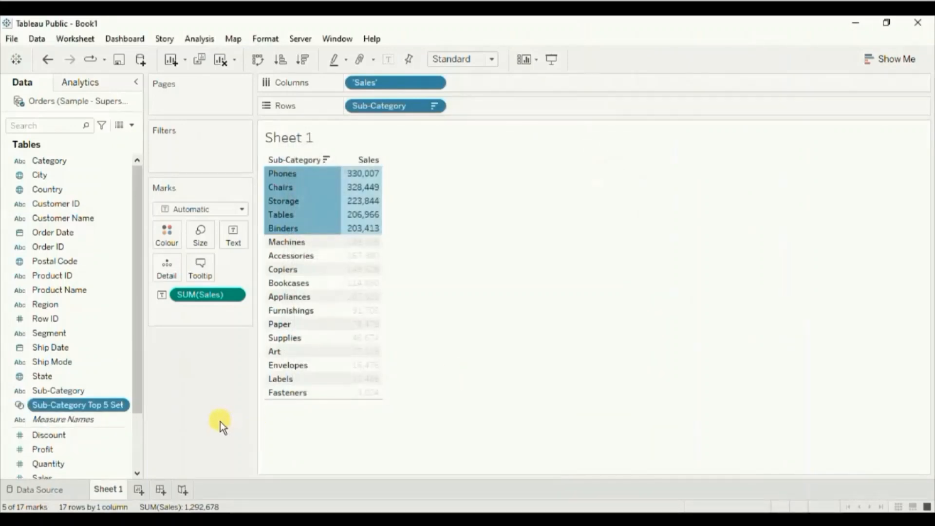
Clear the row selection and colour the table's sales values by Sub-Category Top 5 Set
key(Escape)
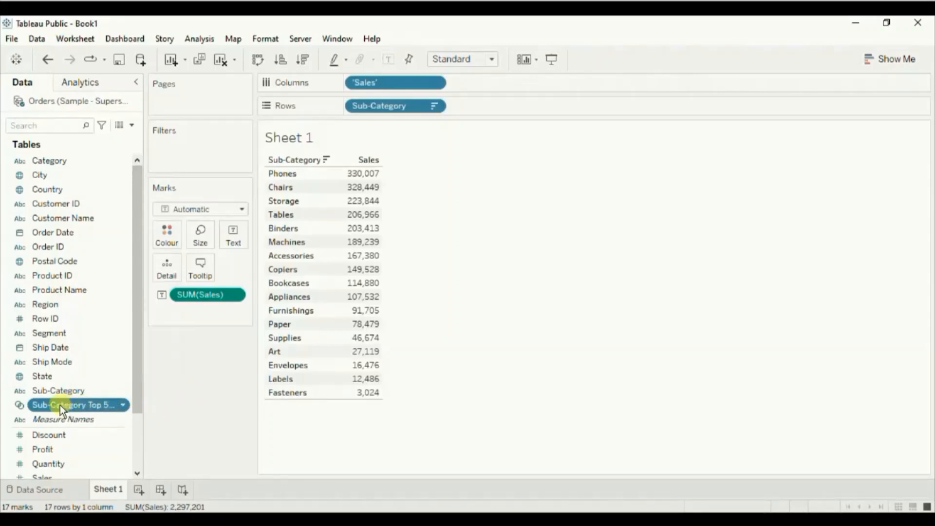
drag(60, 405, 163, 232)
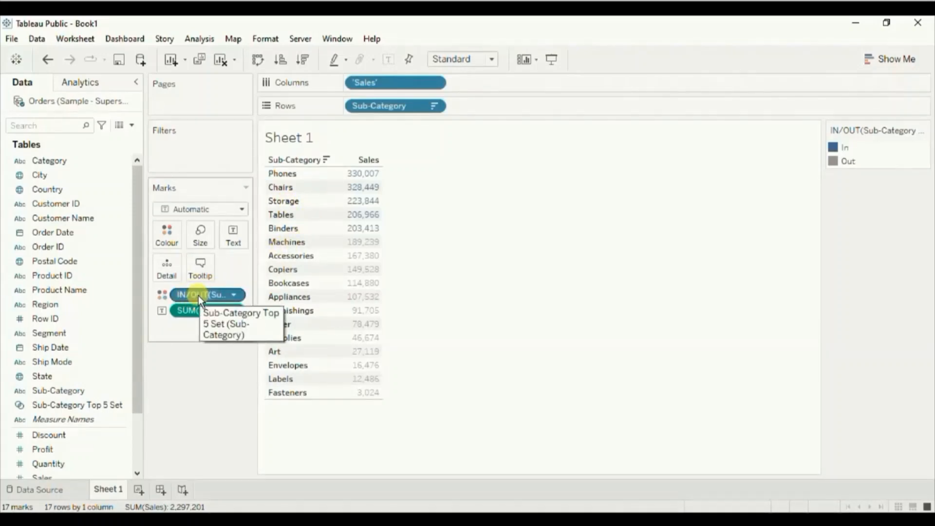
Create a new worksheet with a vertical bar chart of summed Quantity for each Sub-Category
click(139, 490)
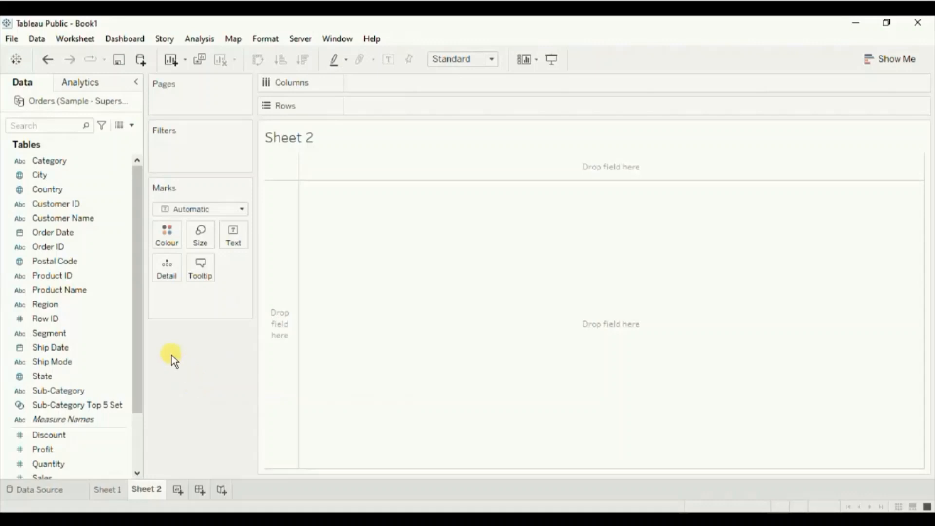
click(68, 394)
drag(68, 394, 405, 88)
click(70, 437)
click(46, 461)
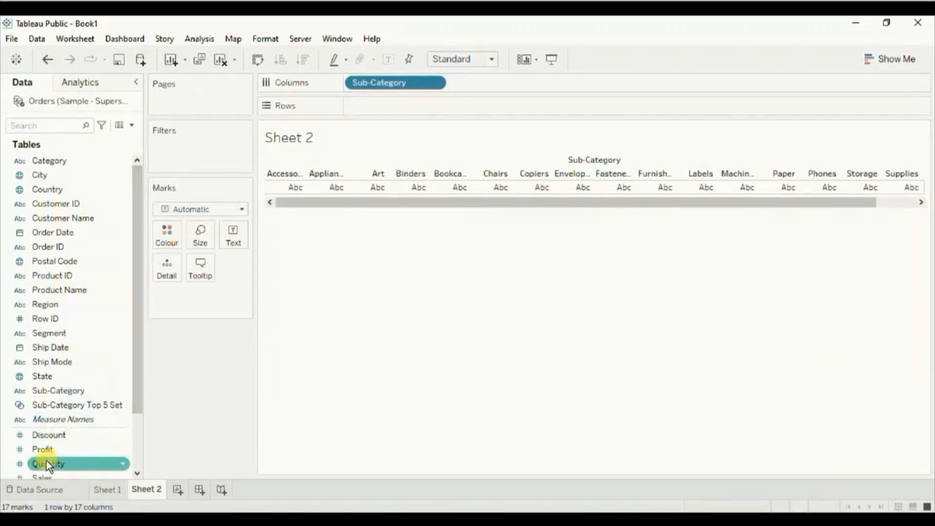
drag(46, 460, 390, 102)
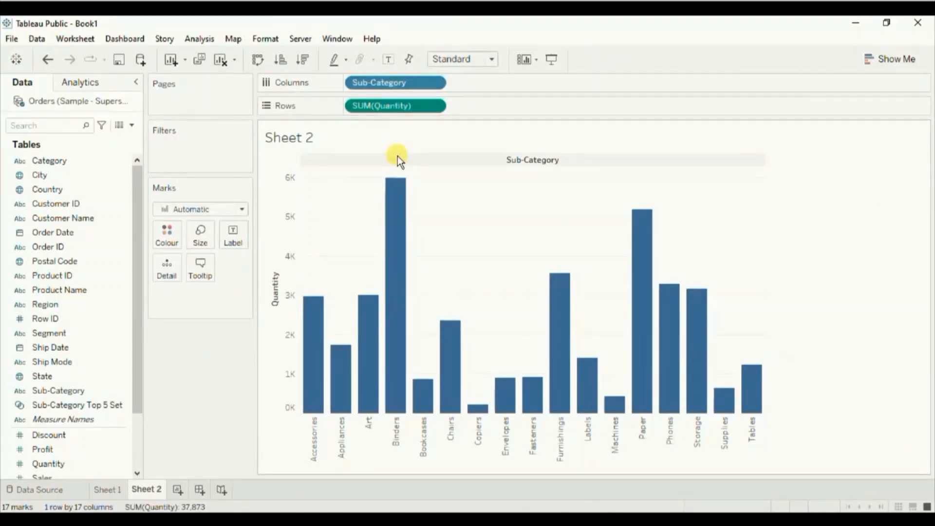
Colour the quantity bars by membership in Sub-Category Top 5 Set and inspect the Binders and Chairs bars
mouse_move(384, 320)
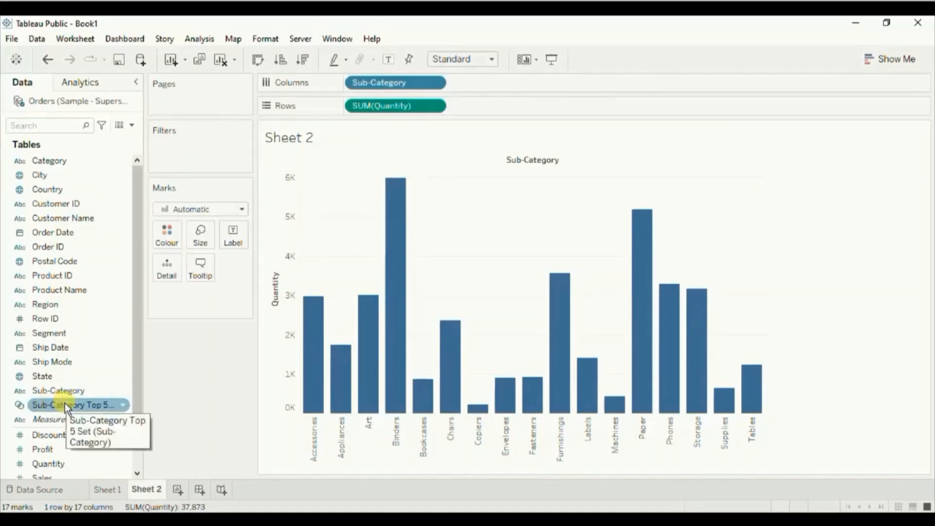
drag(66, 402, 172, 238)
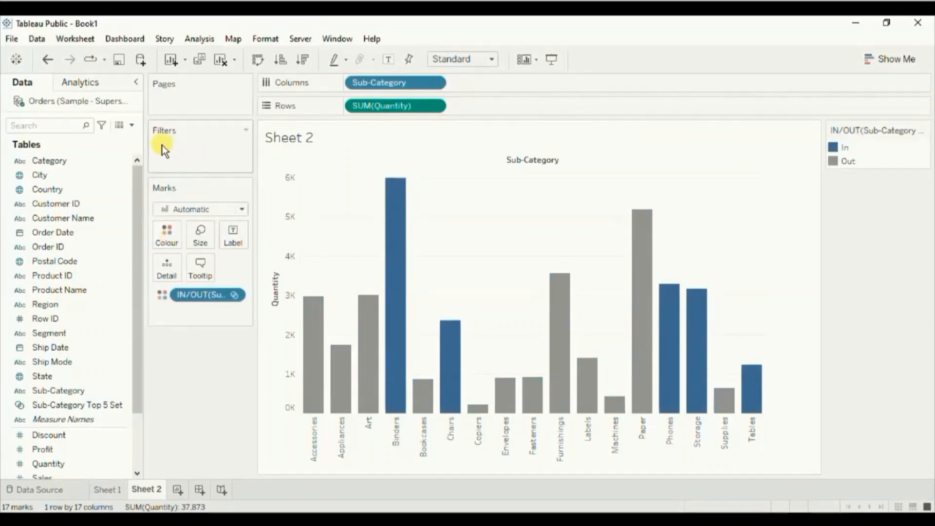
mouse_move(388, 253)
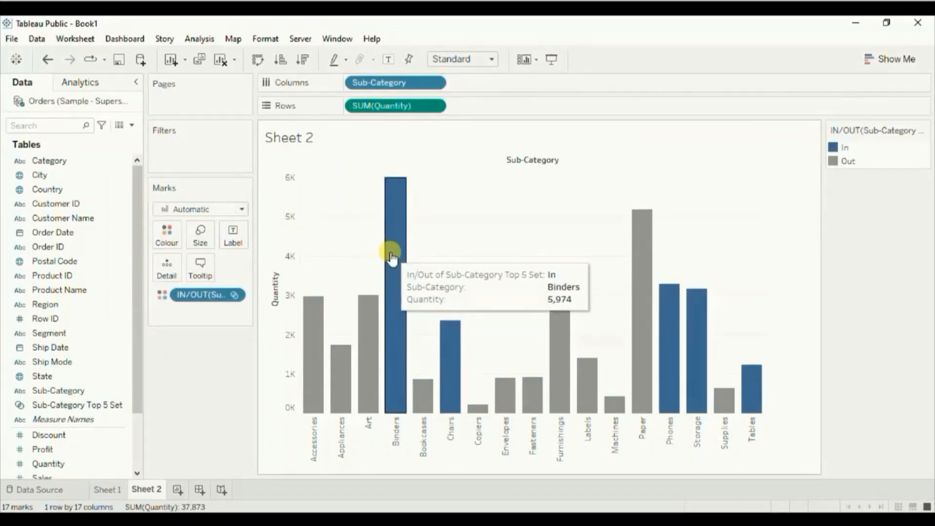
mouse_move(446, 351)
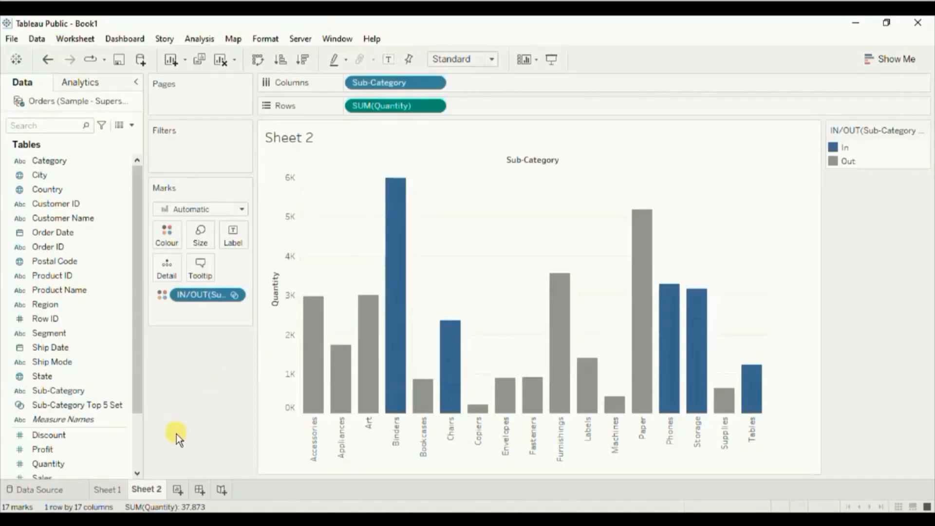
Compare the top five sub-categories in Sheet 1's sales table with the highlighted bars in Sheet 2's quantity chart
click(111, 485)
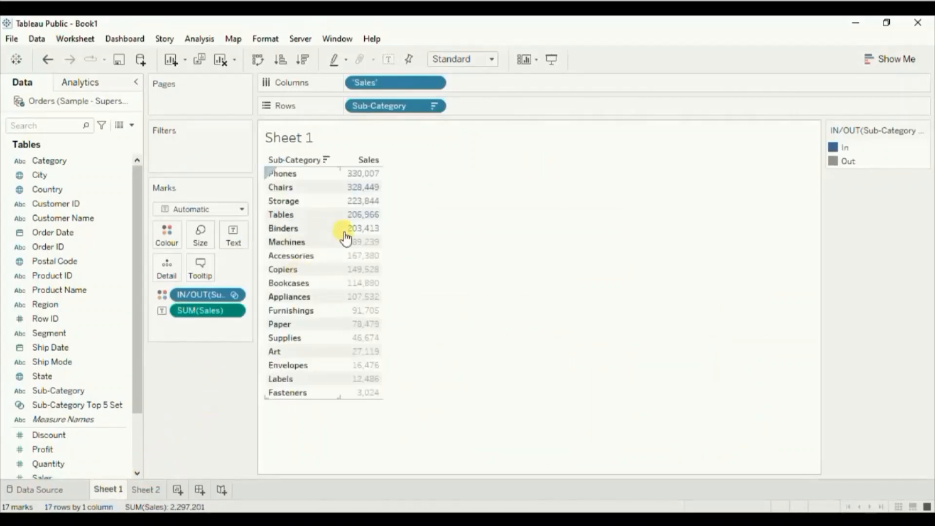
click(286, 176)
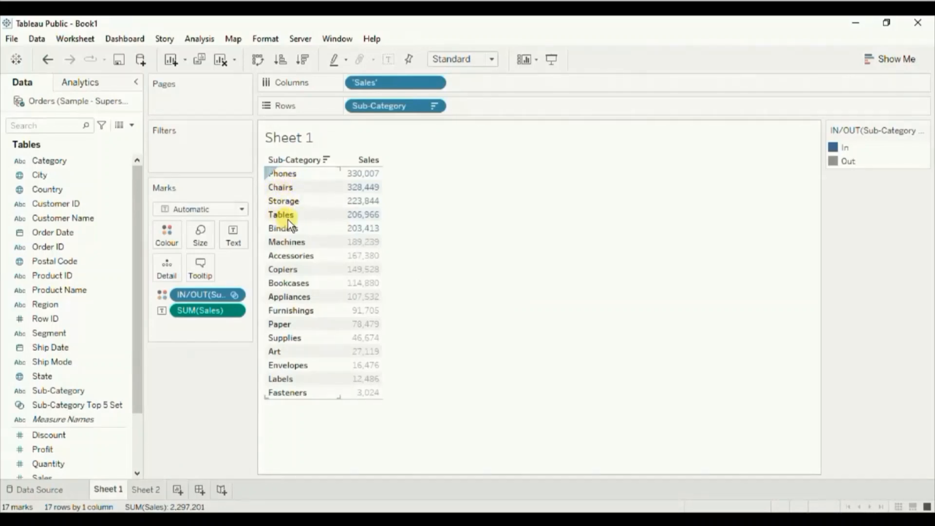
click(141, 490)
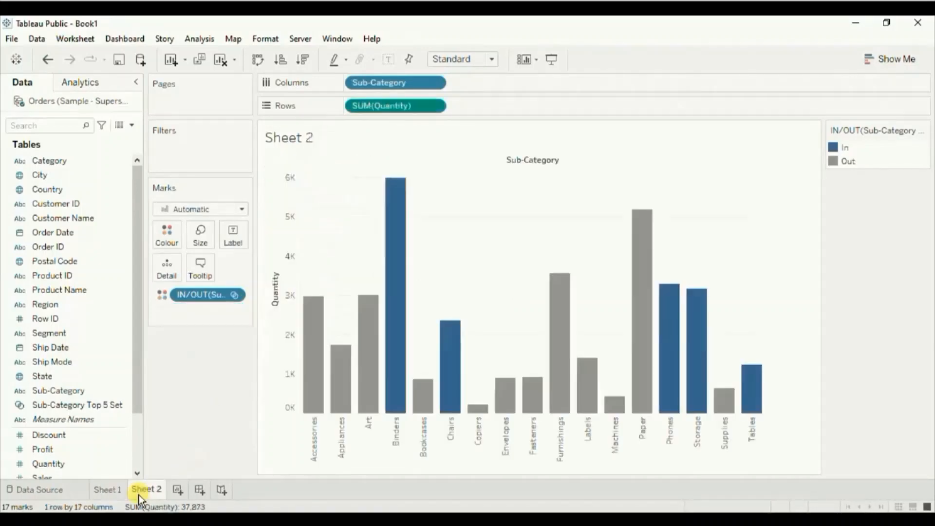
mouse_move(390, 409)
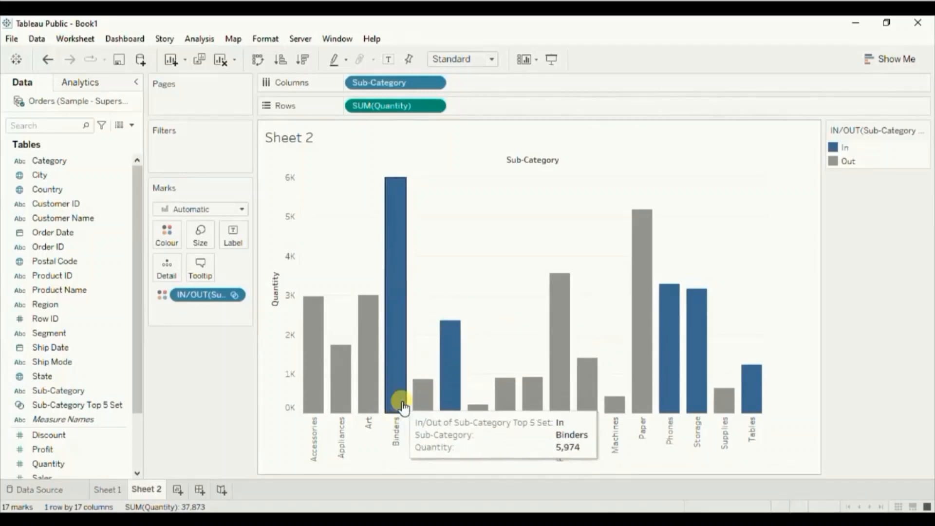
mouse_move(446, 382)
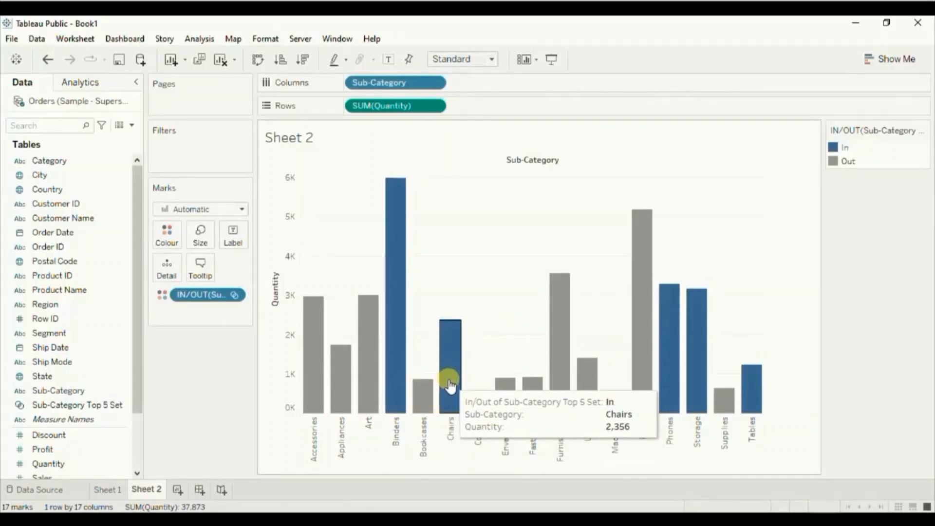
mouse_move(659, 395)
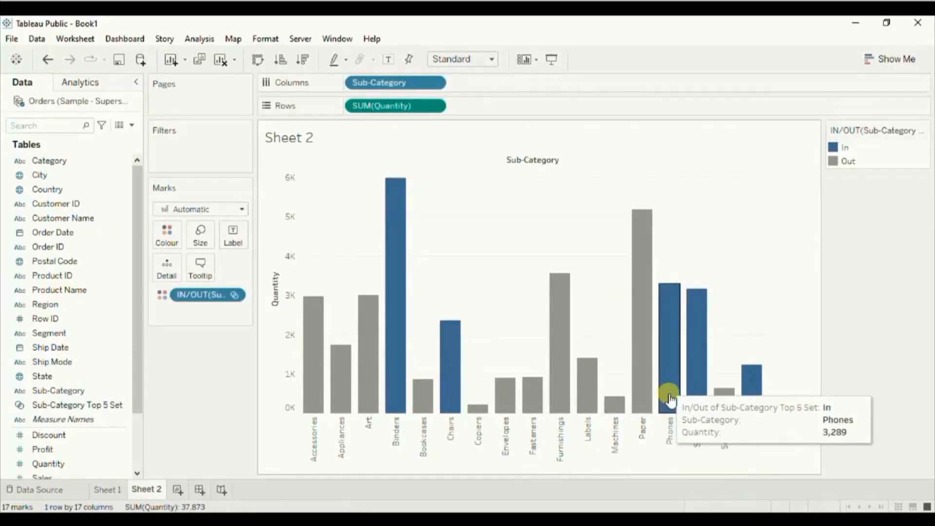
mouse_move(702, 404)
mouse_move(751, 403)
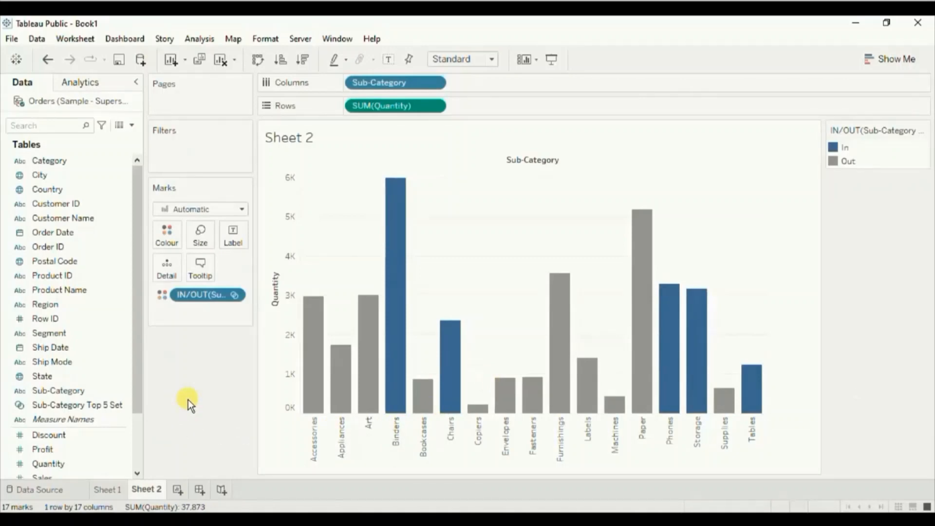
Filter the sales table on Sheet 1 by Sub-Category Top 5 Set to keep only the set's members
click(109, 487)
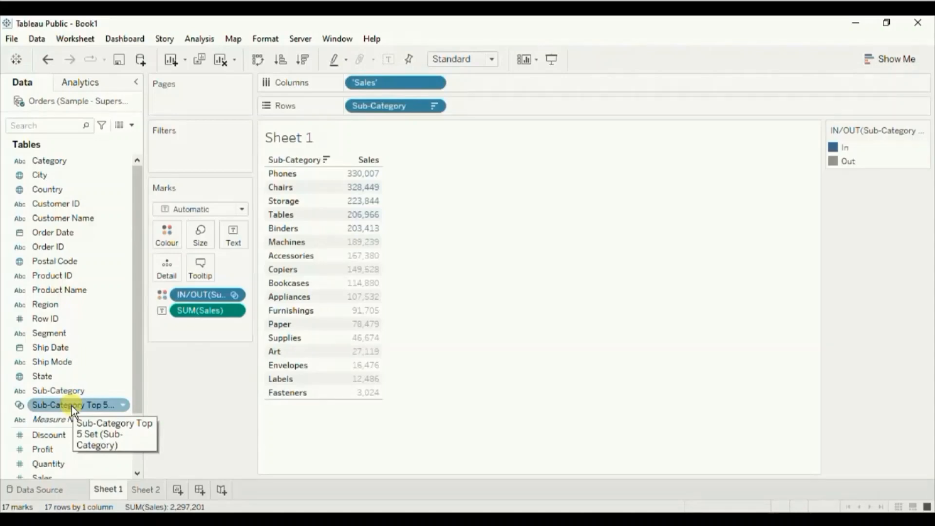
drag(60, 406, 183, 153)
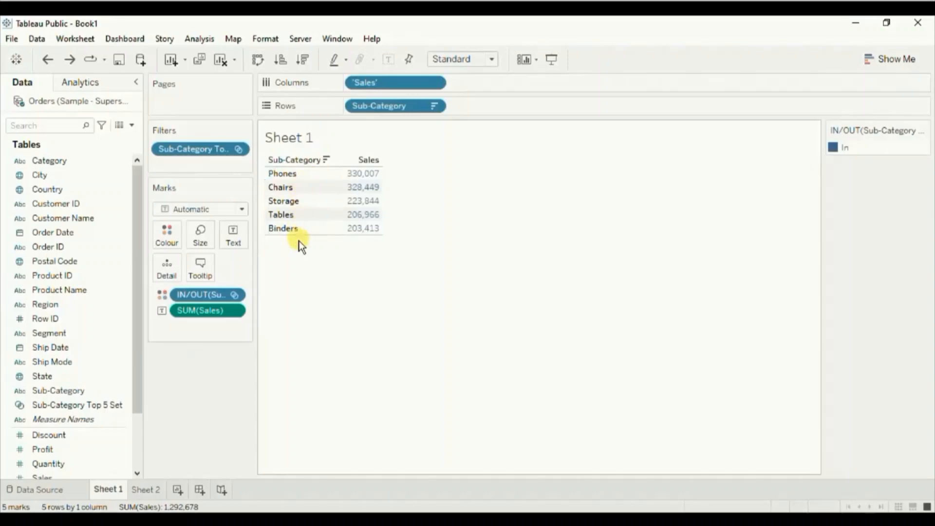
Switch the Sub-Category Top 5 Set filter to In/Out mode and keep only the Out sub-categories
click(238, 150)
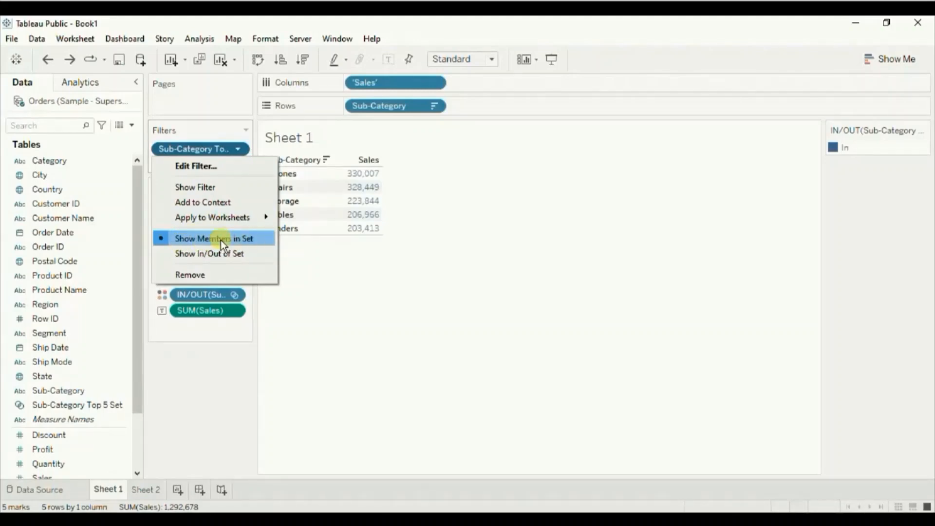
click(294, 266)
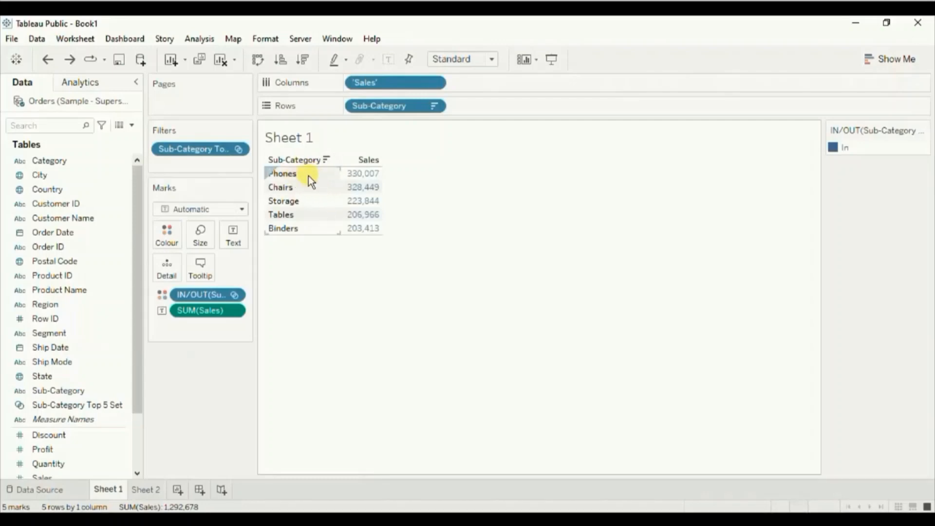
click(239, 149)
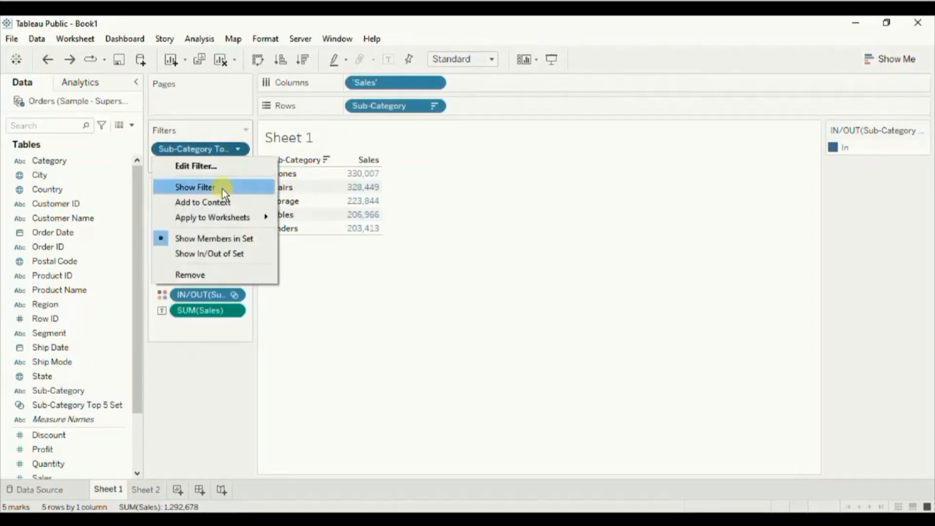
click(232, 252)
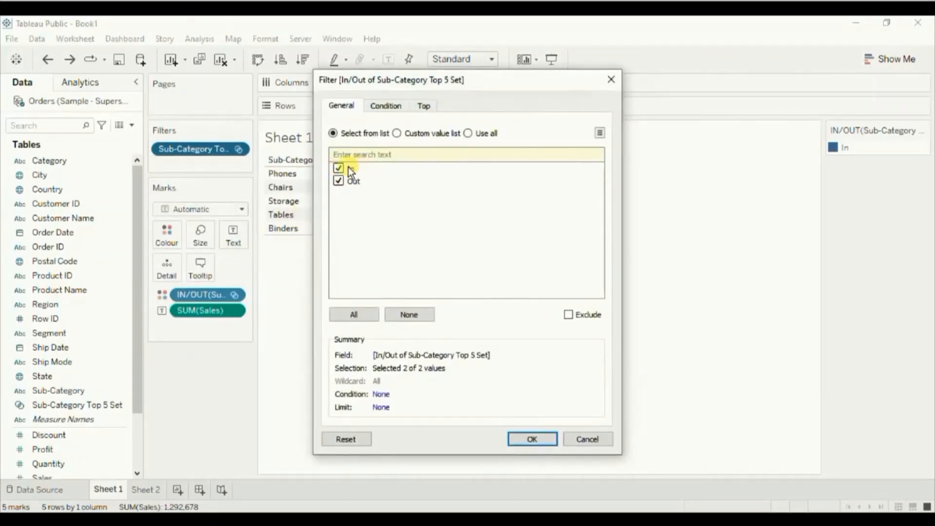
drag(387, 80, 515, 86)
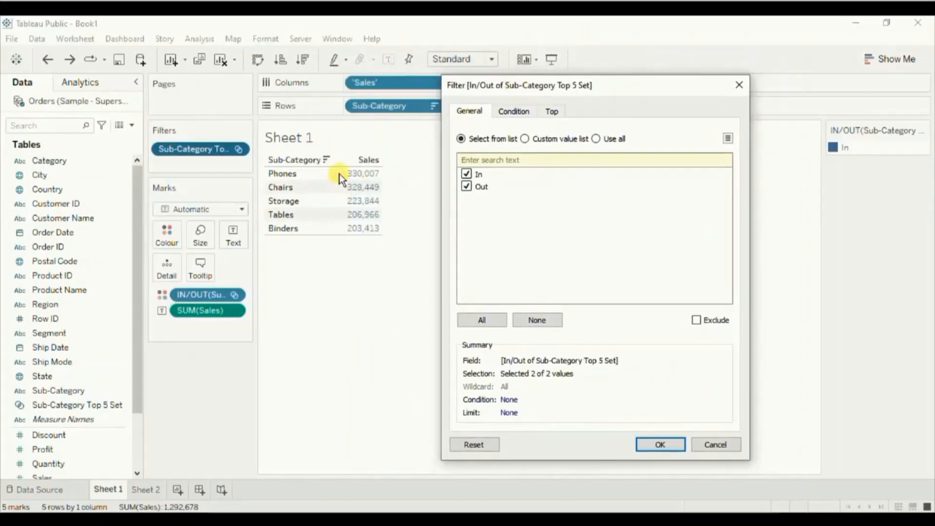
click(466, 175)
click(655, 445)
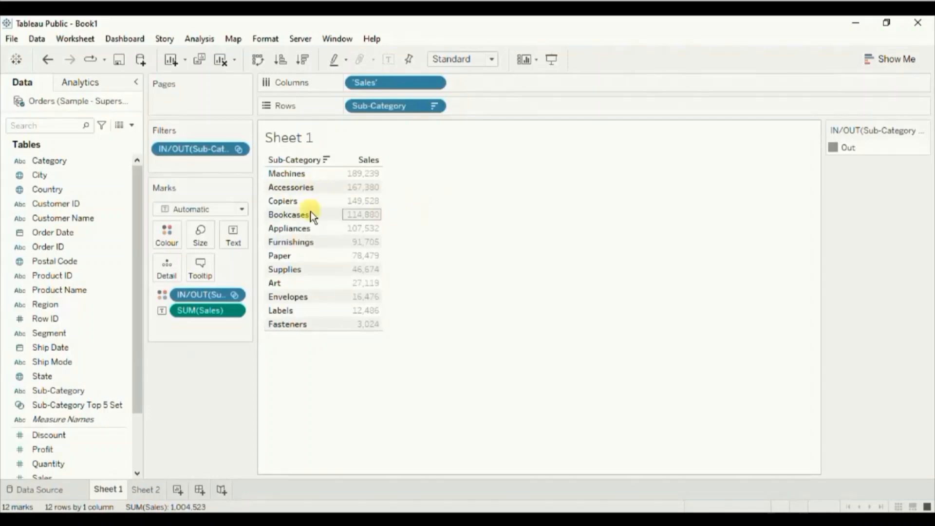
Edit the In/Out filter on the sales table to keep only the In sub-categories
click(239, 149)
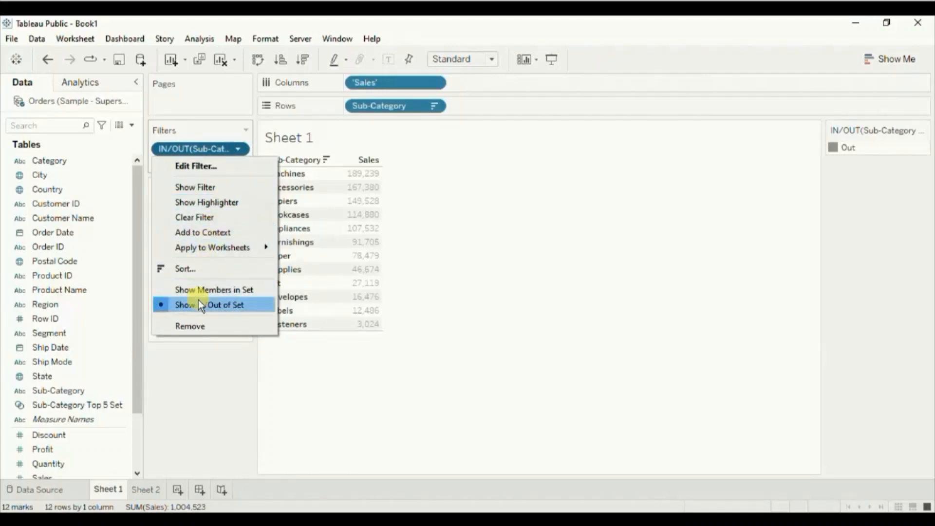
click(187, 166)
click(339, 169)
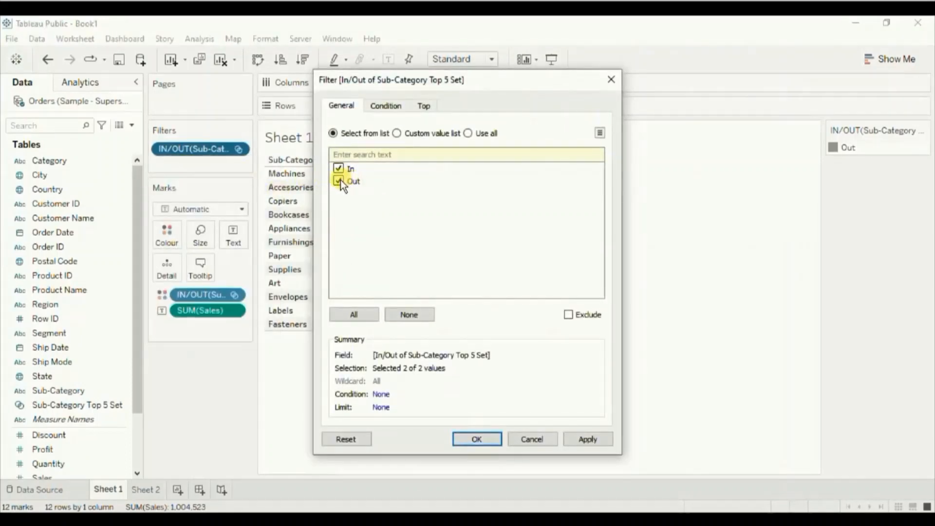
click(475, 440)
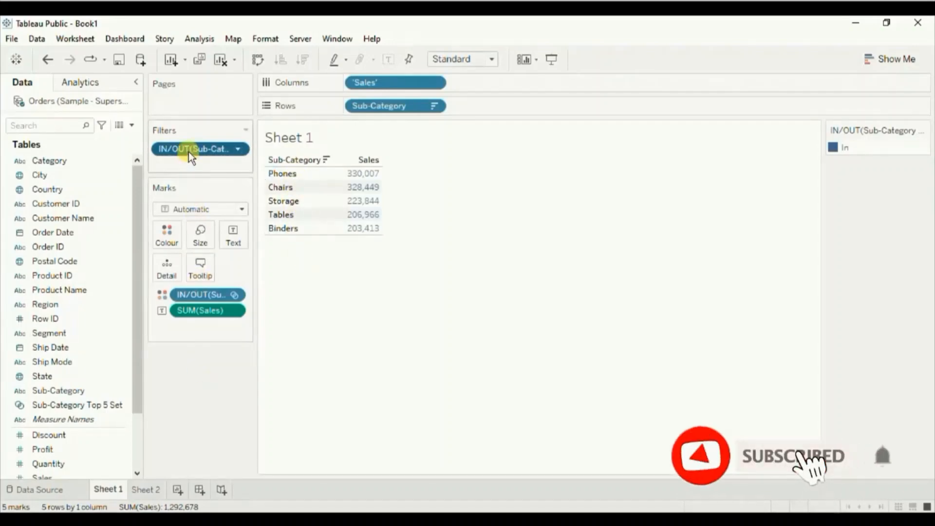
Remove the set filter from the sales table and add Machines to Sub-Category Top 5 Set
drag(189, 151, 192, 373)
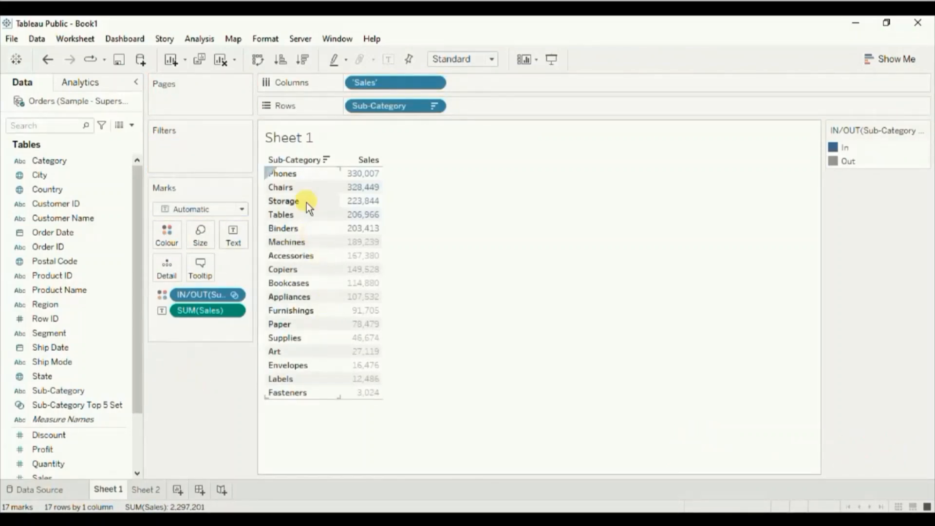
click(288, 242)
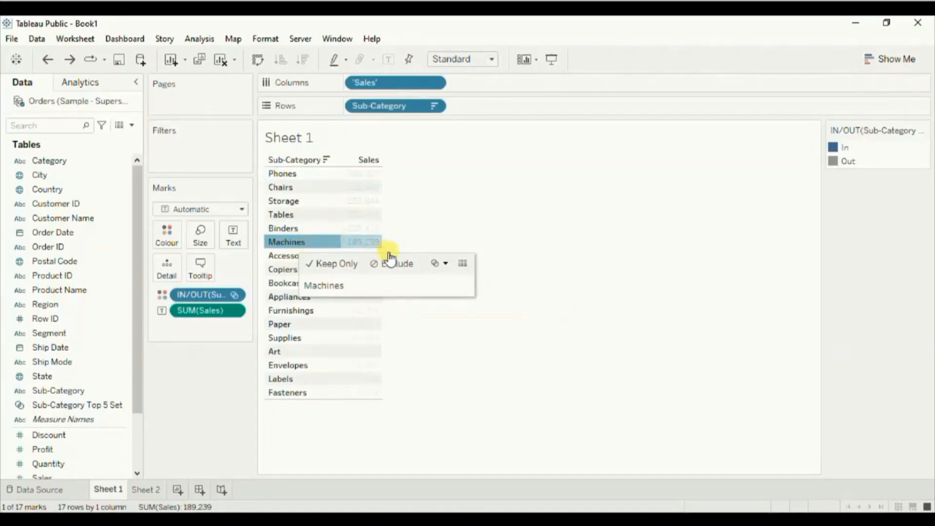
click(447, 265)
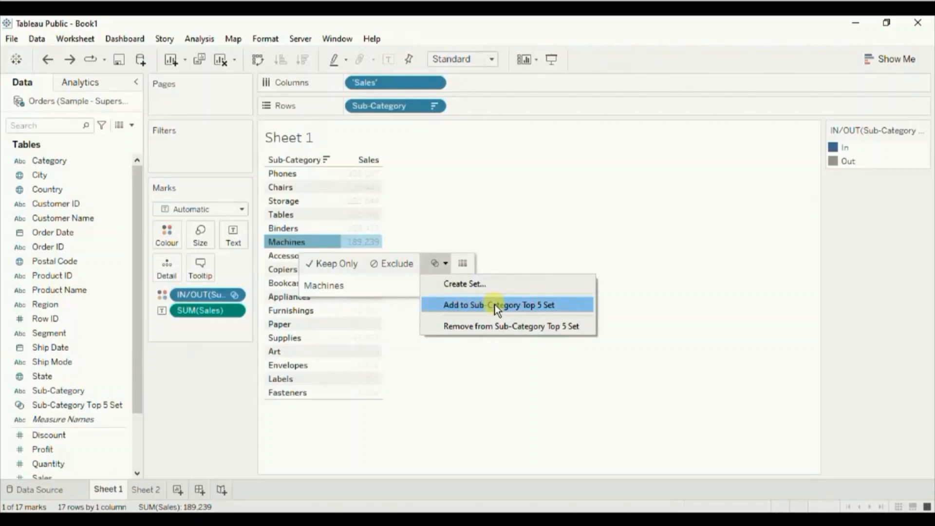
click(558, 304)
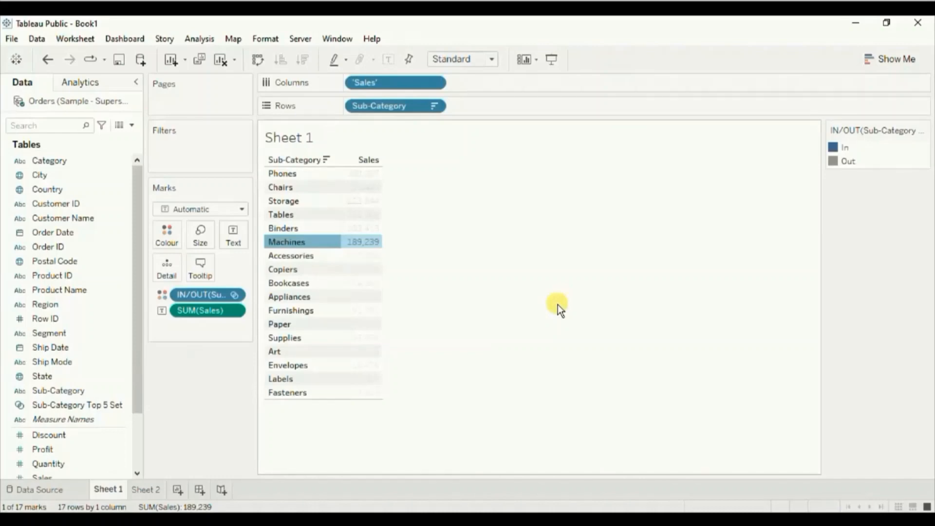
click(558, 305)
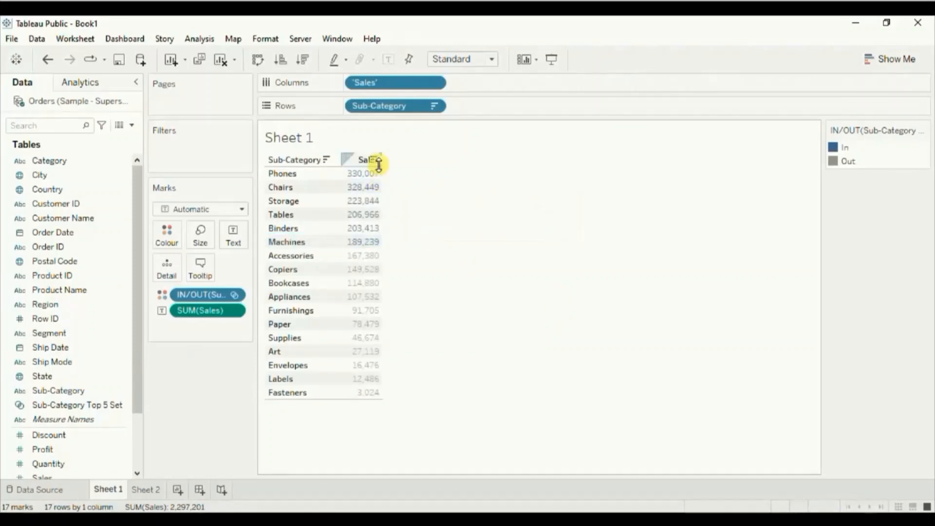
mouse_move(378, 176)
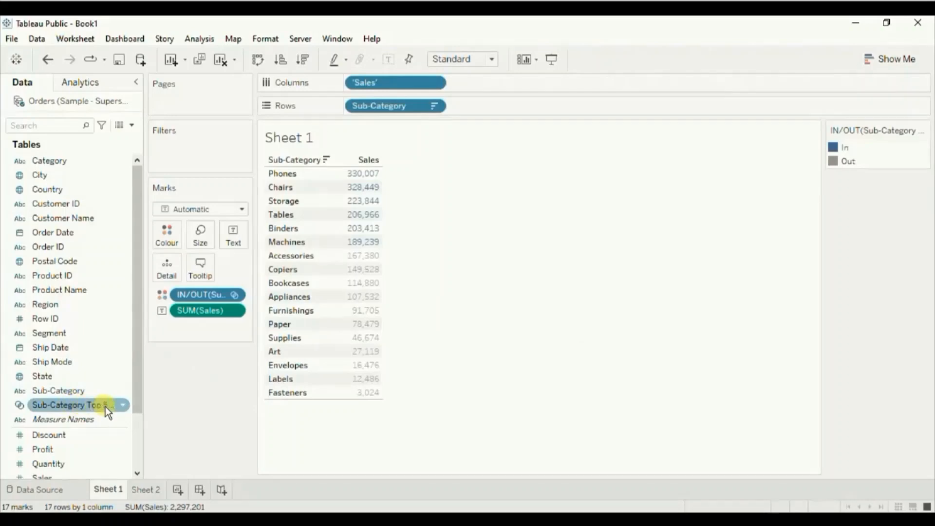
Rename Sub-Category Top 5 Set as "Sub-Category Top N set"
right_click(121, 407)
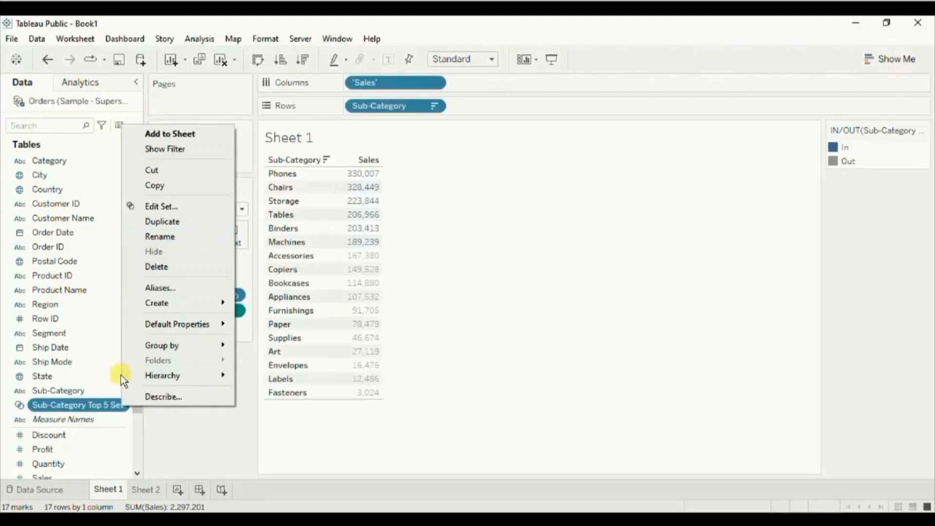
click(149, 233)
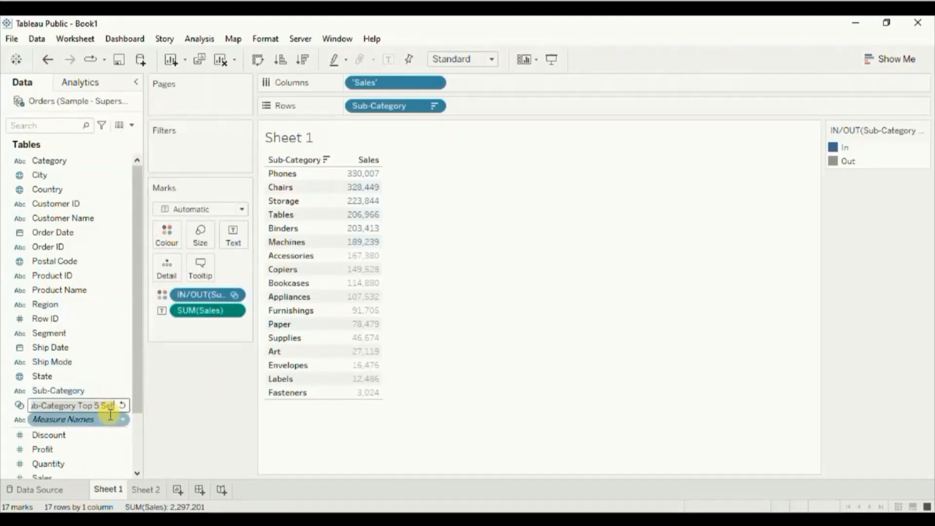
key(BackSpace)
key(BackSpace)
key(BackSpace)
key(BackSpace)
key(BackSpace)
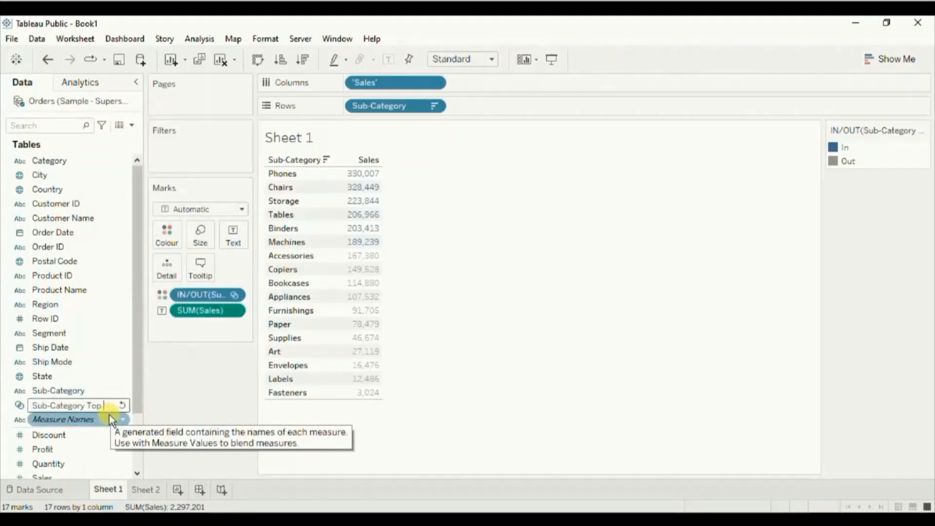
text(N)
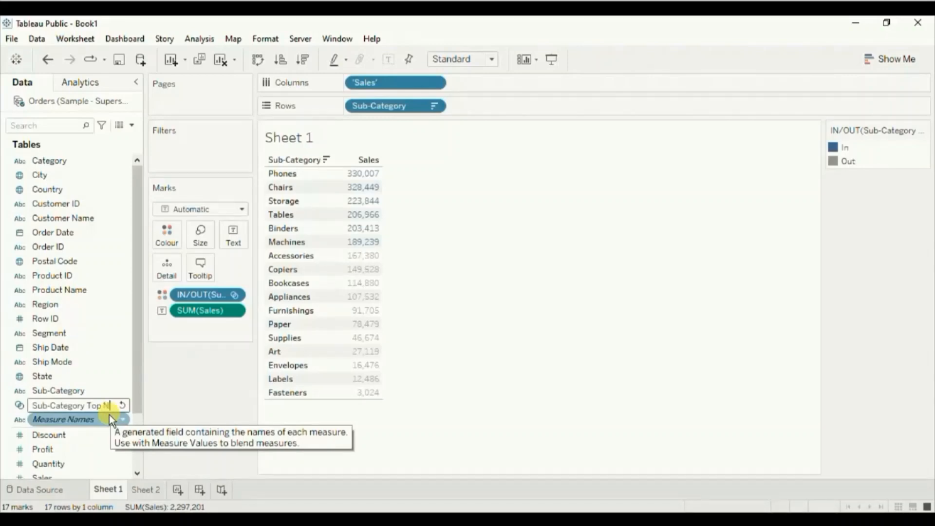
text( set)
key(Return)
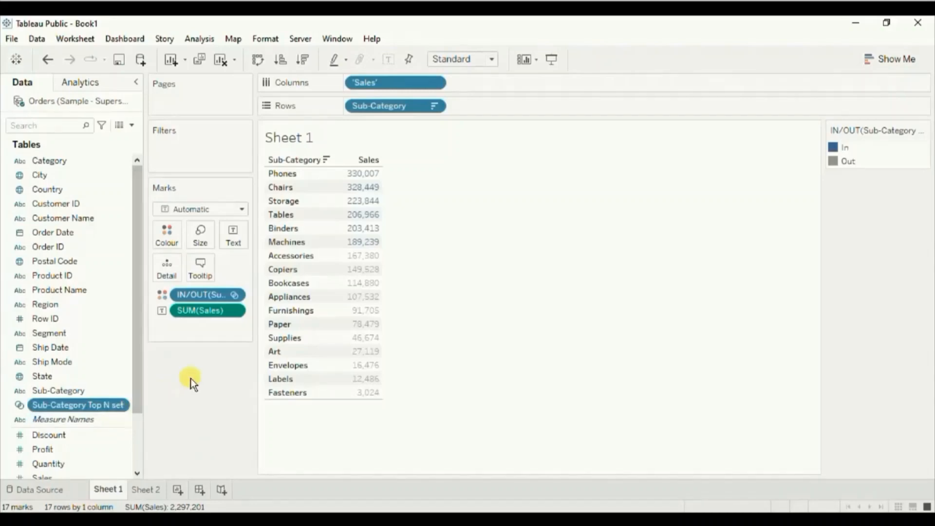
Remove Machines from Sub-Category Top N set through its row in the sales table
click(311, 242)
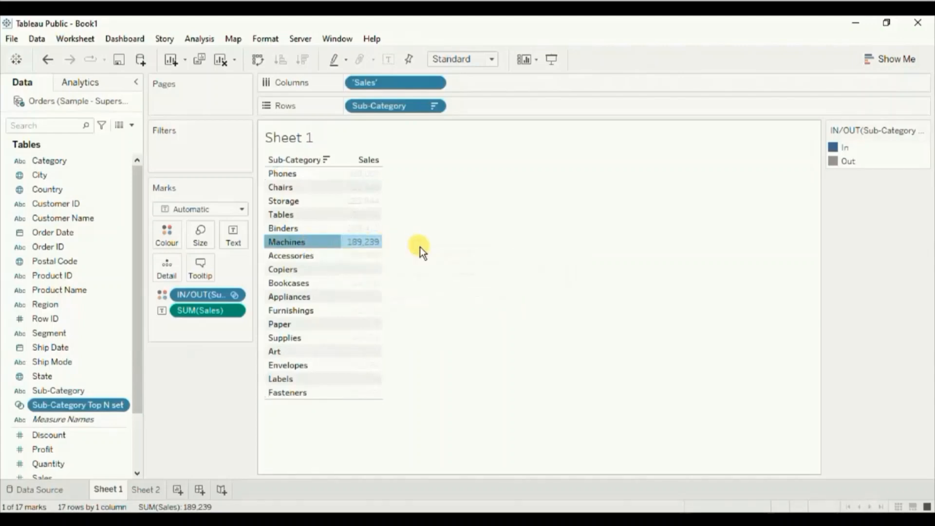
mouse_move(369, 247)
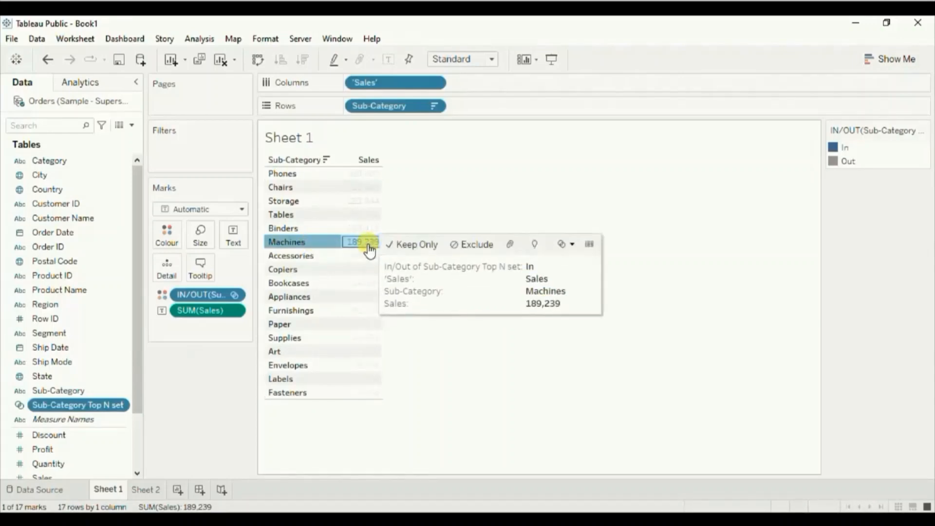
click(571, 245)
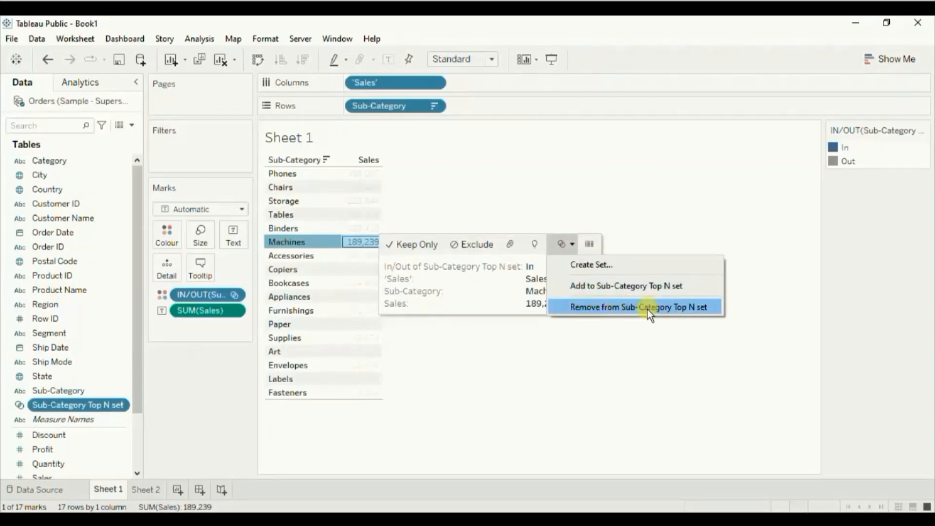
click(669, 308)
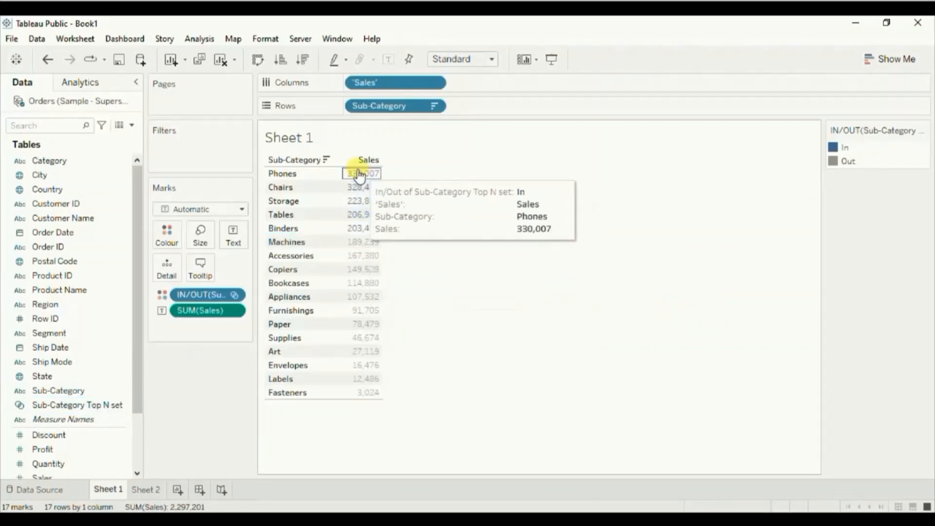
mouse_move(359, 238)
Edit Sub-Category Top N set to remove Binders from its members and apply the change
click(64, 406)
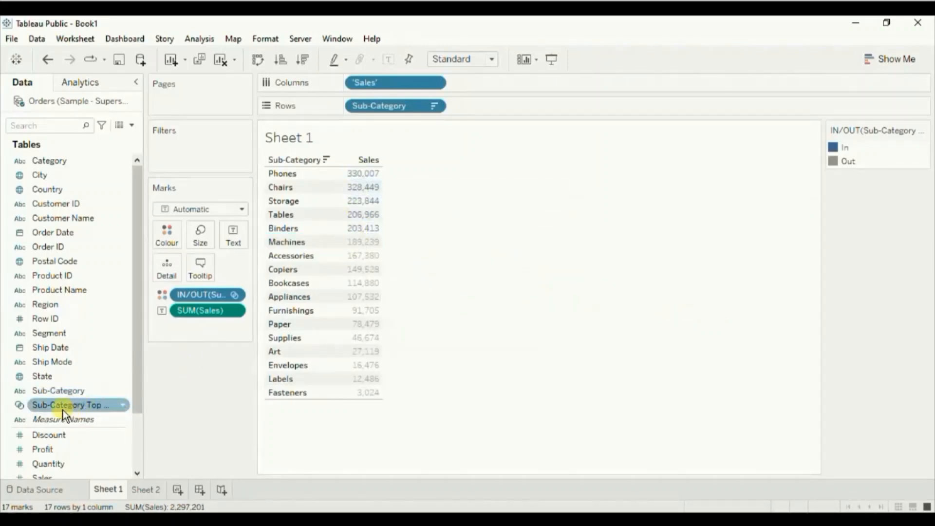
click(121, 404)
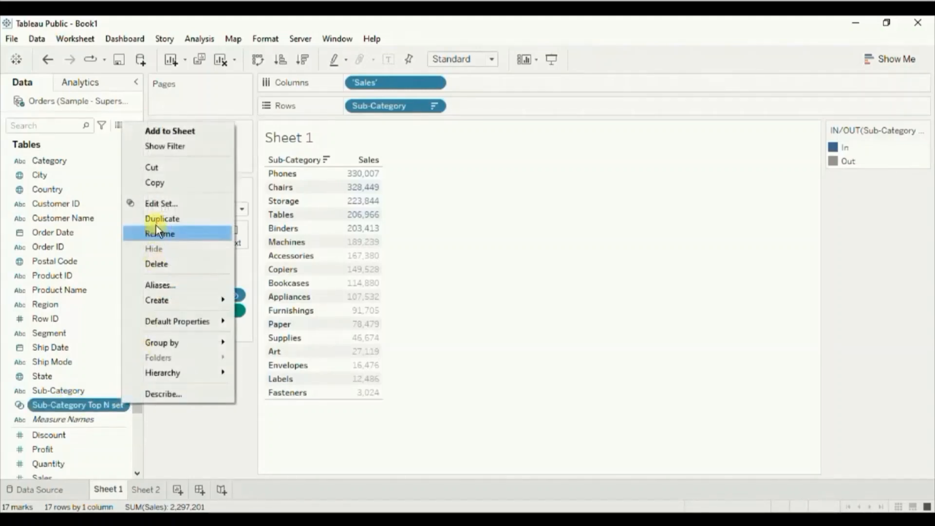
click(153, 205)
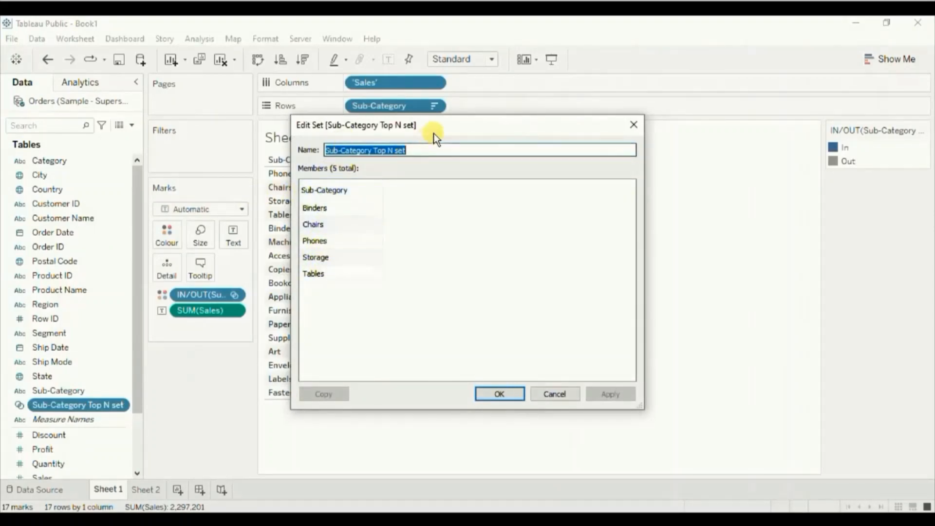
drag(435, 128, 565, 120)
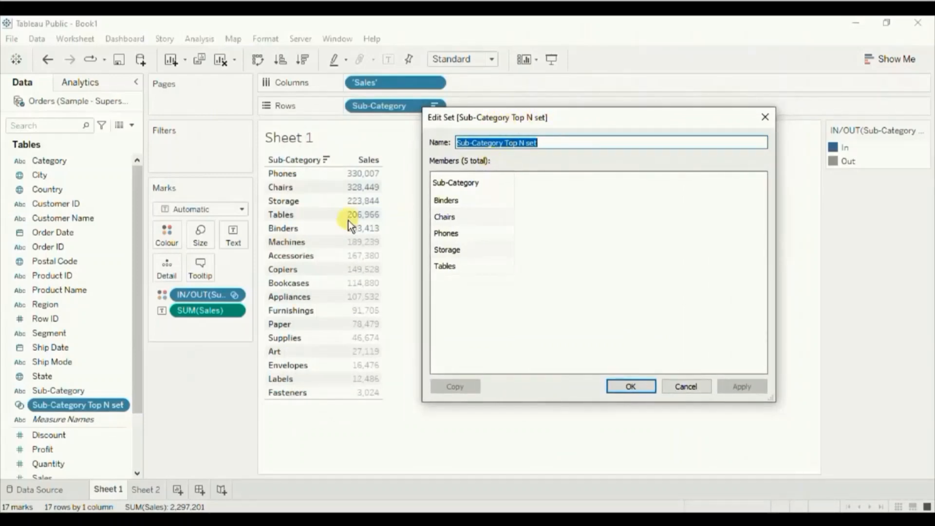
click(453, 204)
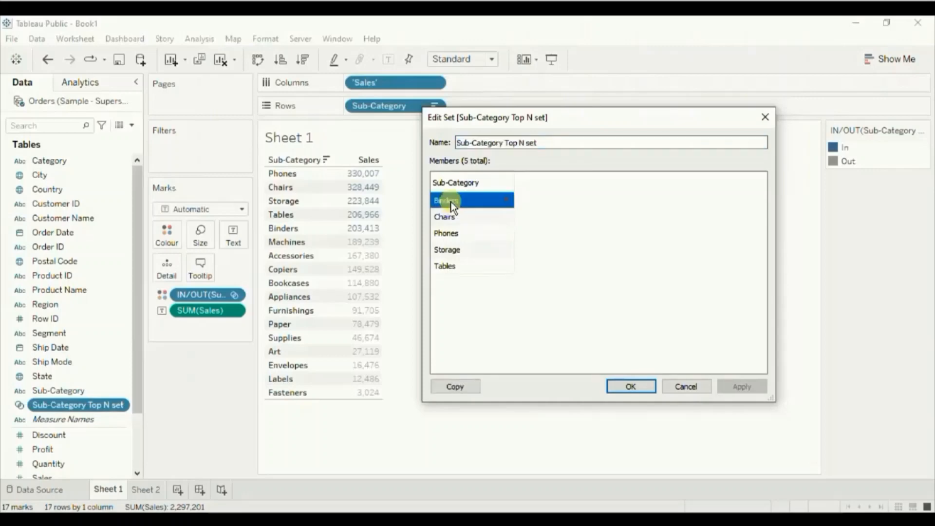
click(507, 200)
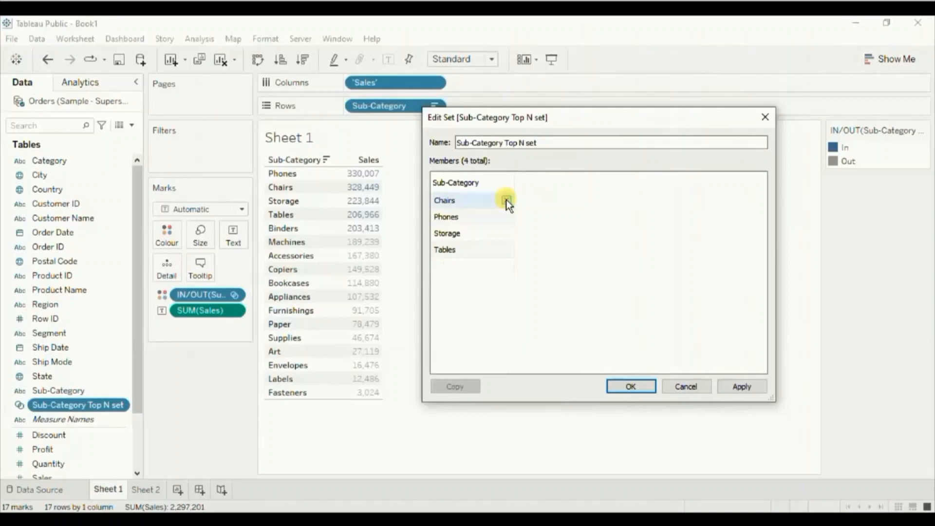
click(736, 389)
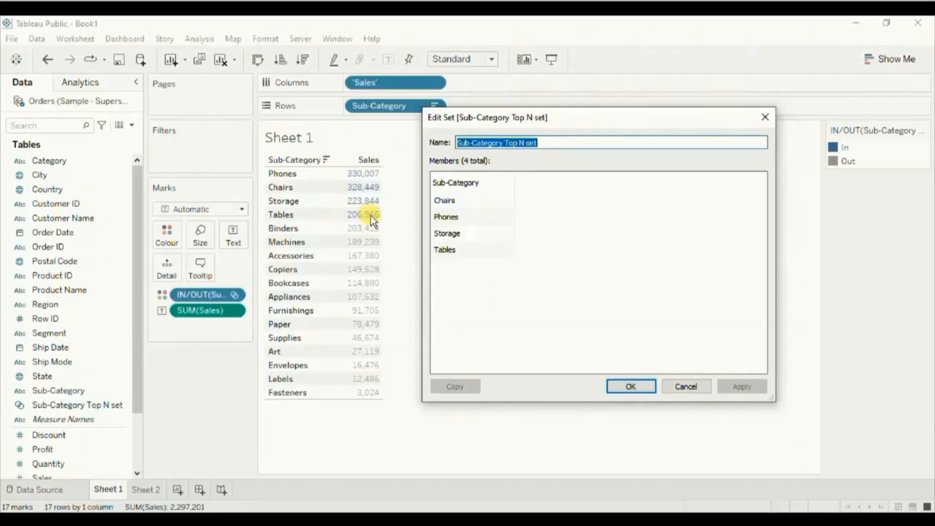
click(625, 389)
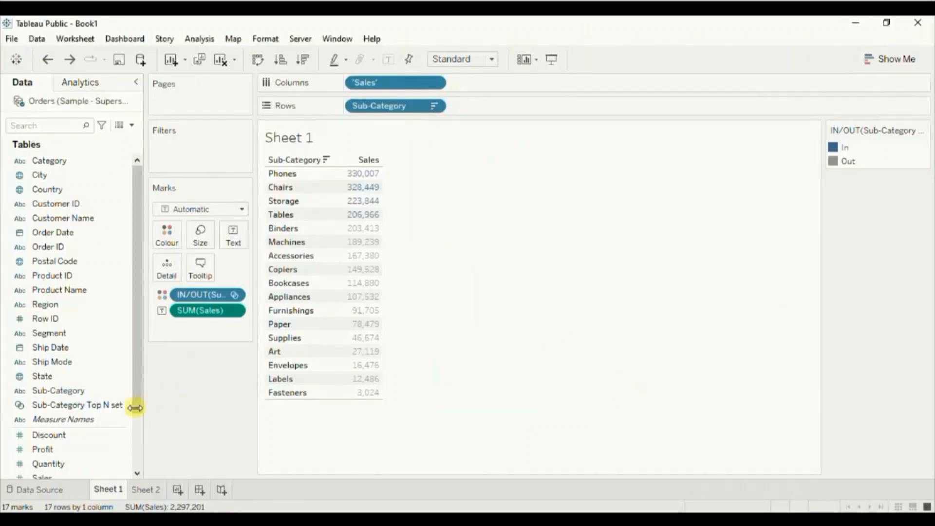
Group the sales table's rows into In and Out by placing Sub-Category Top N set before Sub-Category
drag(56, 407, 363, 105)
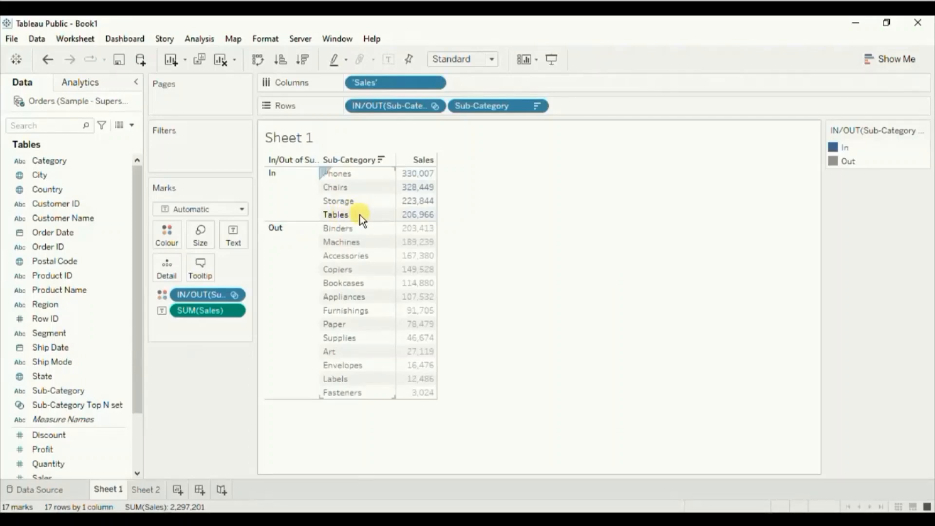
mouse_move(409, 219)
Start a new set from the Sub-Category field and name it "Sub-Category Top Dynamic Set"
click(126, 392)
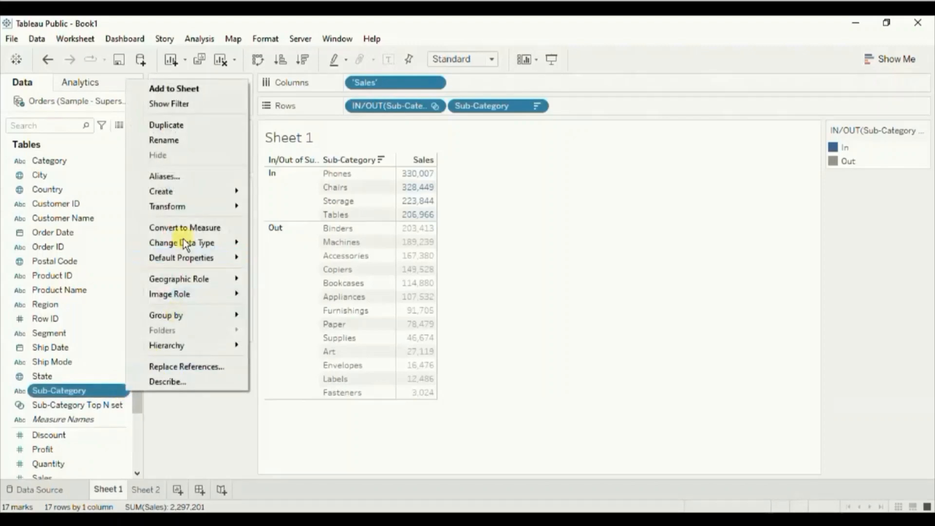
mouse_move(181, 194)
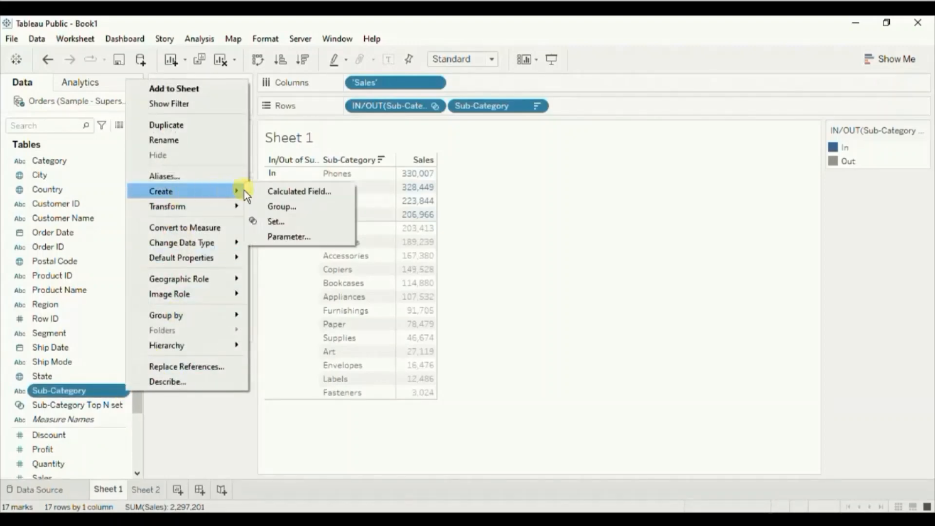
click(264, 219)
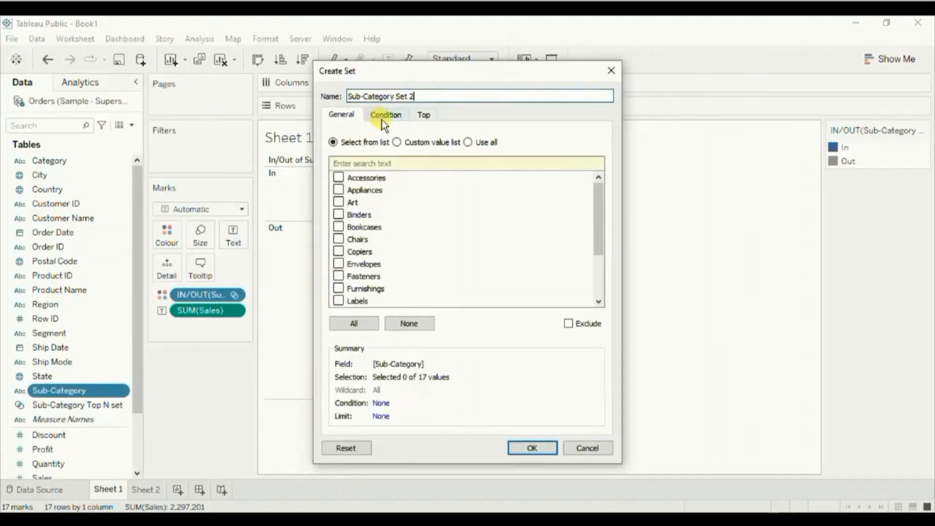
drag(398, 95, 423, 97)
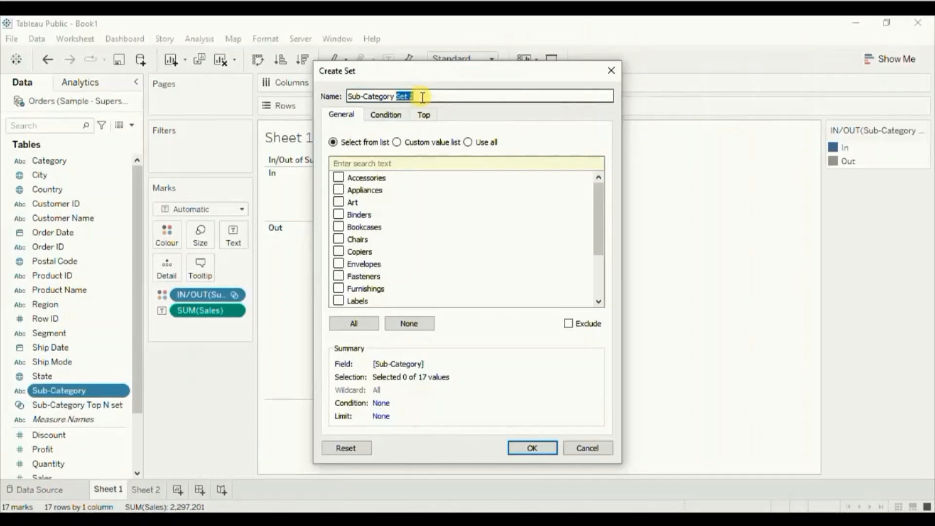
text(Top Dynamic Set)
Define the new set's members by field as the top 4 by sum of Sales and create the set
click(425, 115)
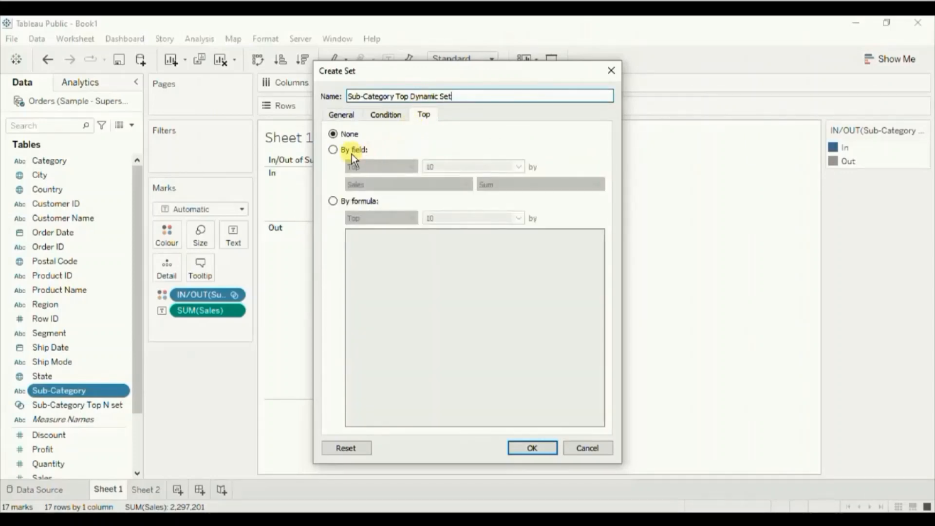
click(334, 151)
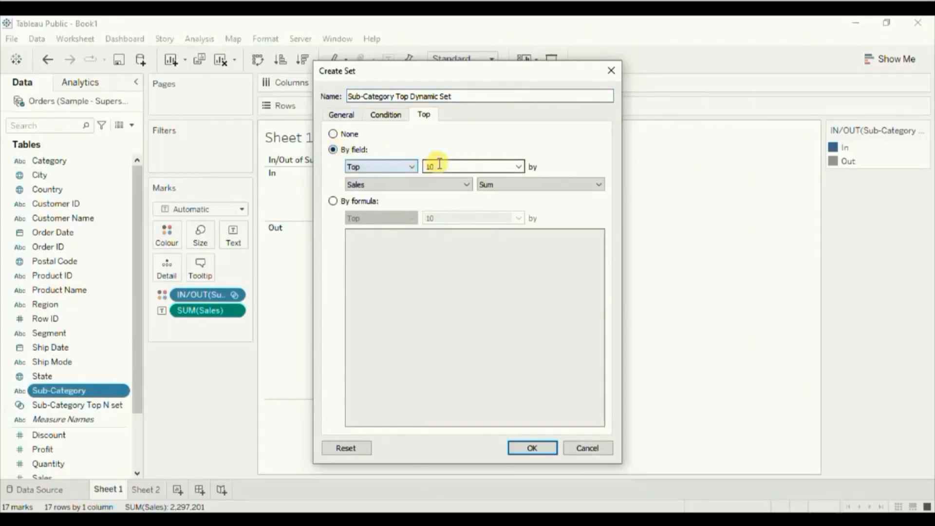
click(441, 166)
double_click(440, 166)
text(4)
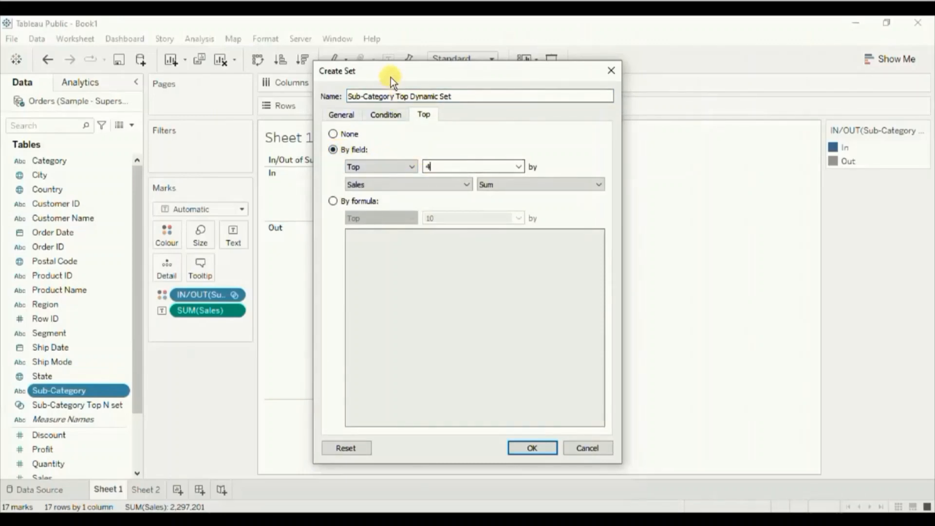
drag(388, 73, 536, 74)
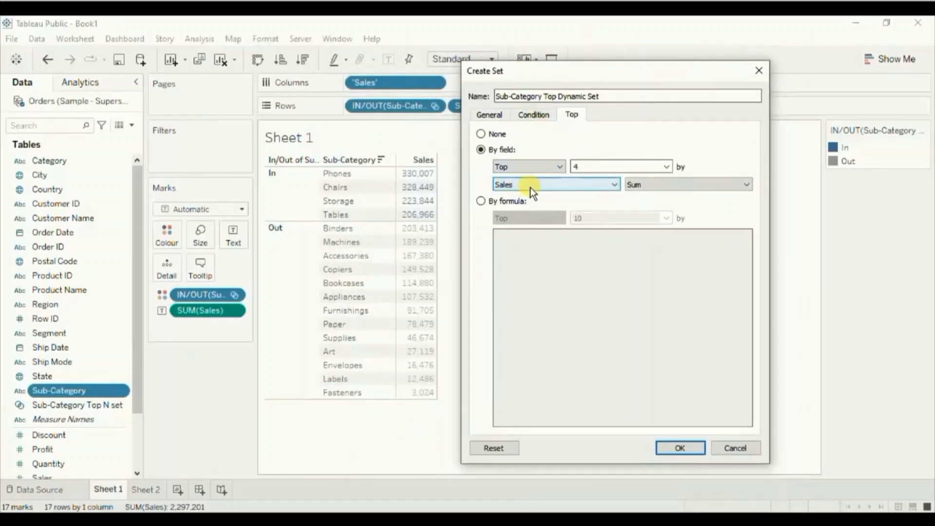
click(673, 447)
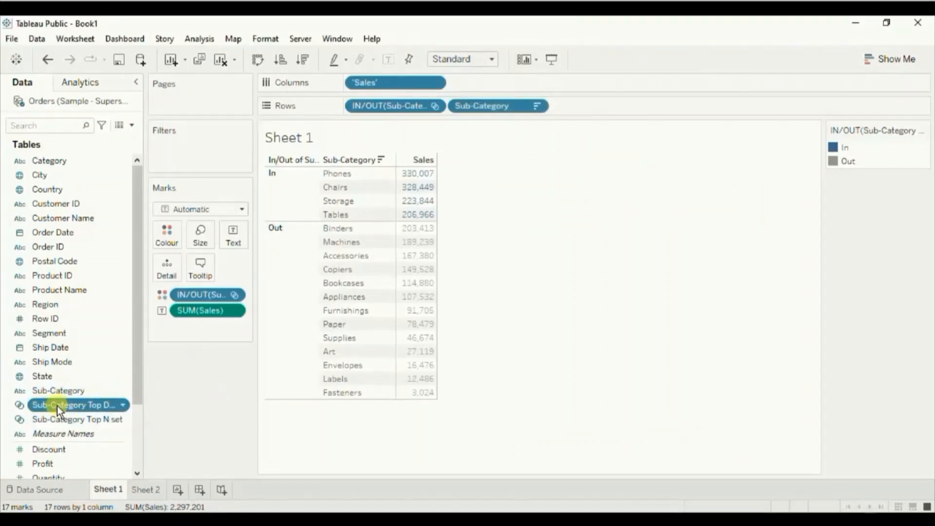
Colour the sales table by Sub-Category Top Dynamic Set and remove the In/Out grouping from the rows
drag(57, 405, 163, 241)
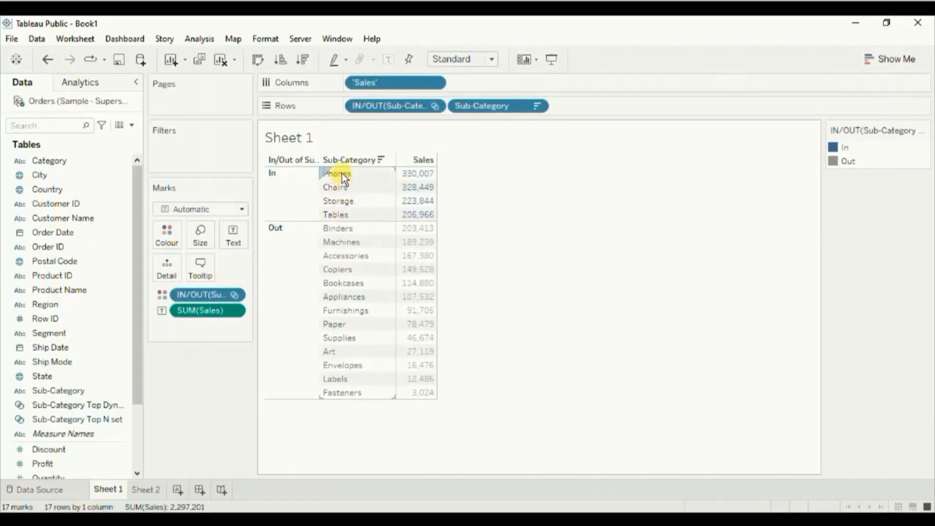
click(77, 420)
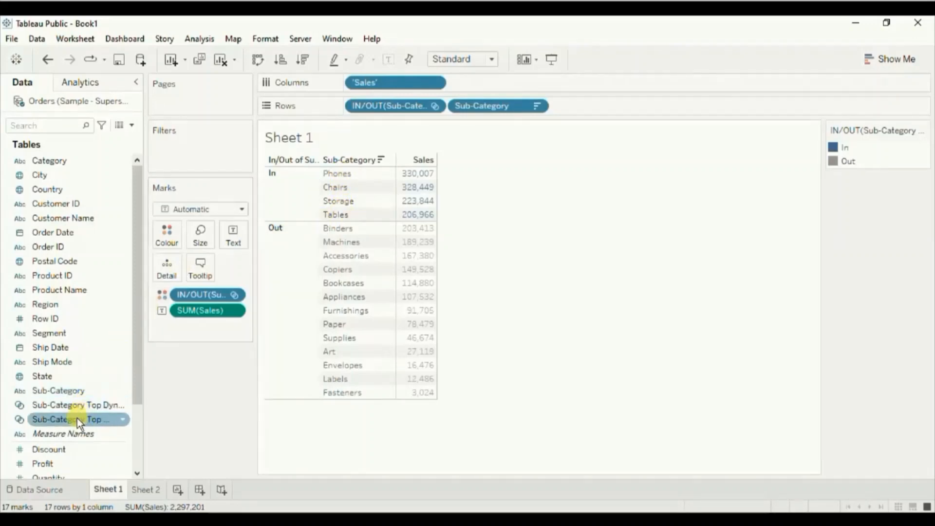
drag(143, 412, 171, 413)
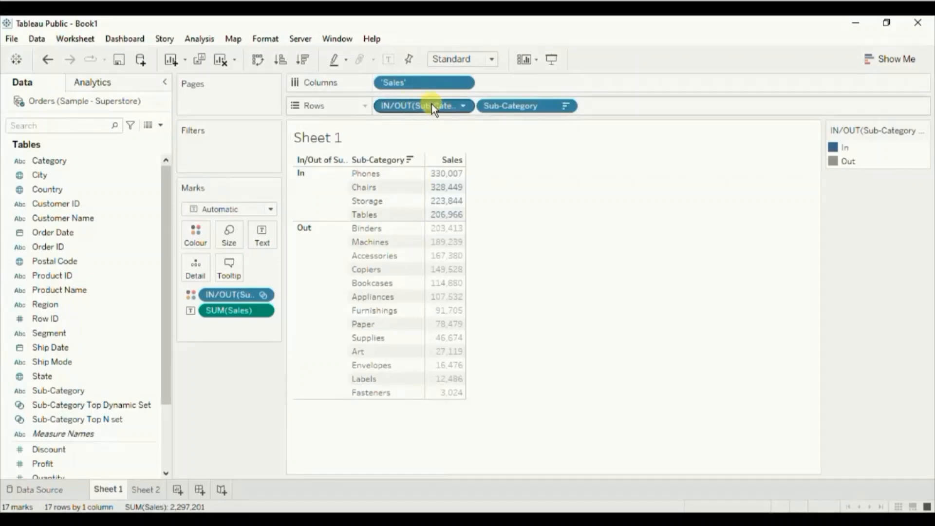
drag(421, 106, 234, 418)
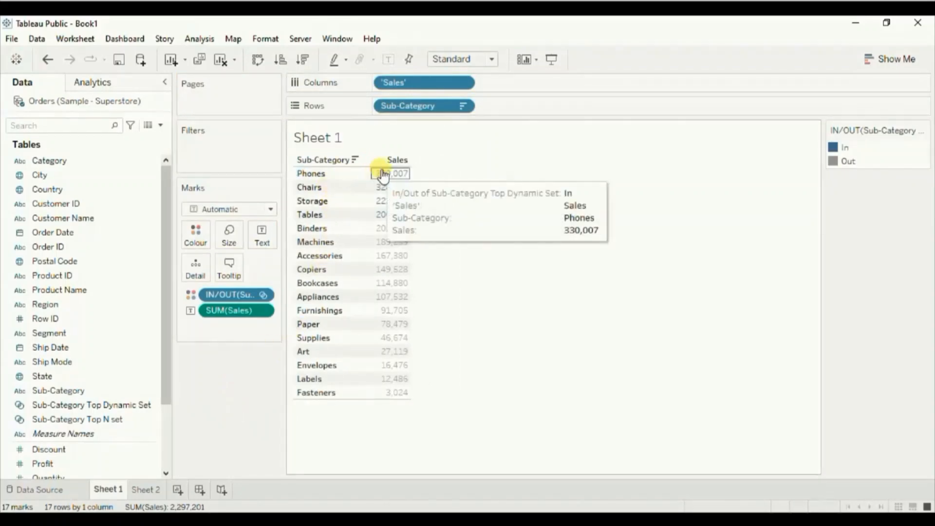
mouse_move(394, 220)
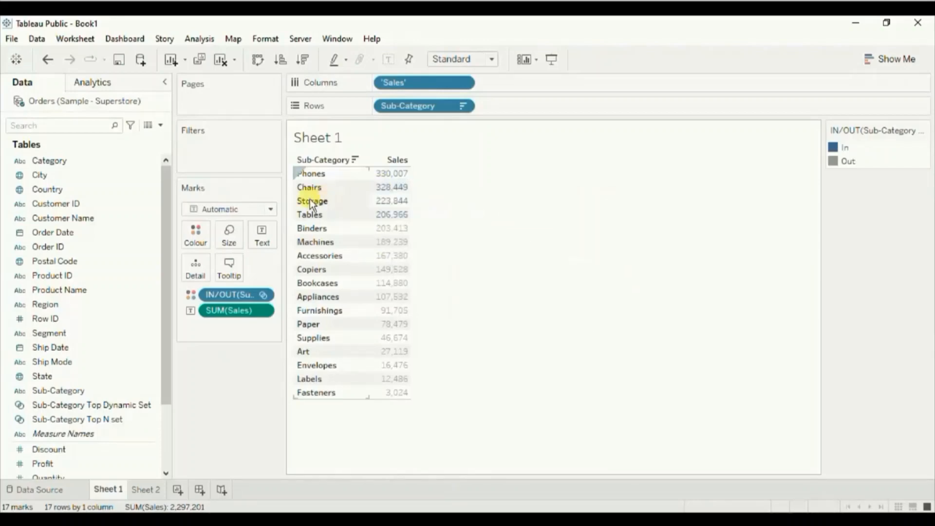
Edit Sub-Category Top Dynamic Set to include the top 10 by sum of Sales
click(153, 406)
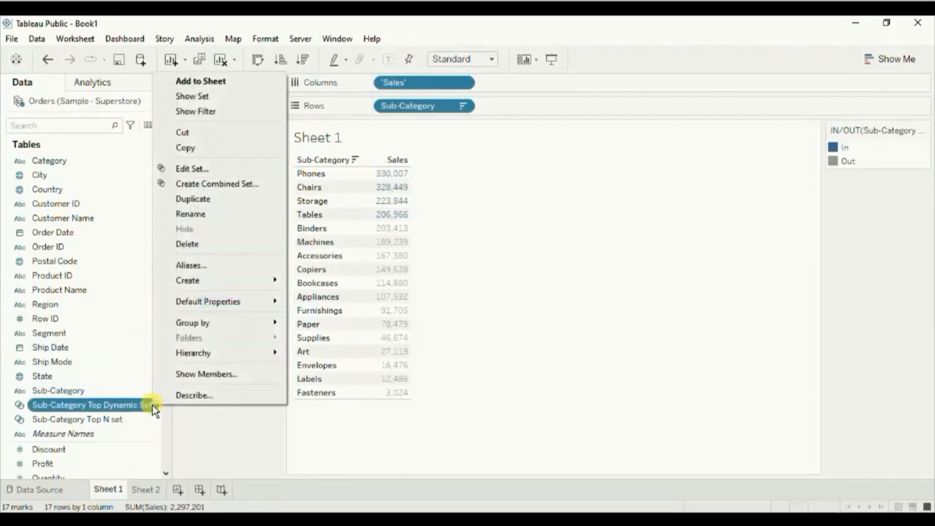
click(203, 168)
double_click(441, 168)
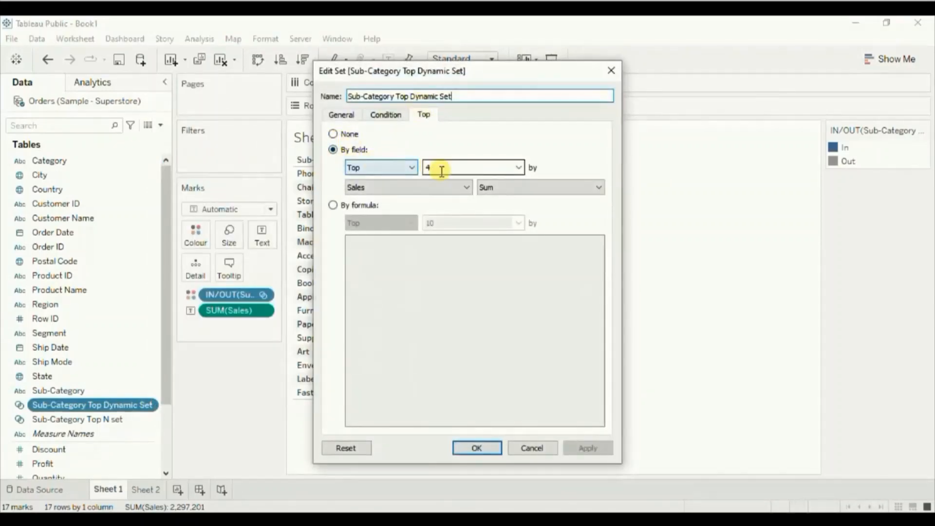
text(10)
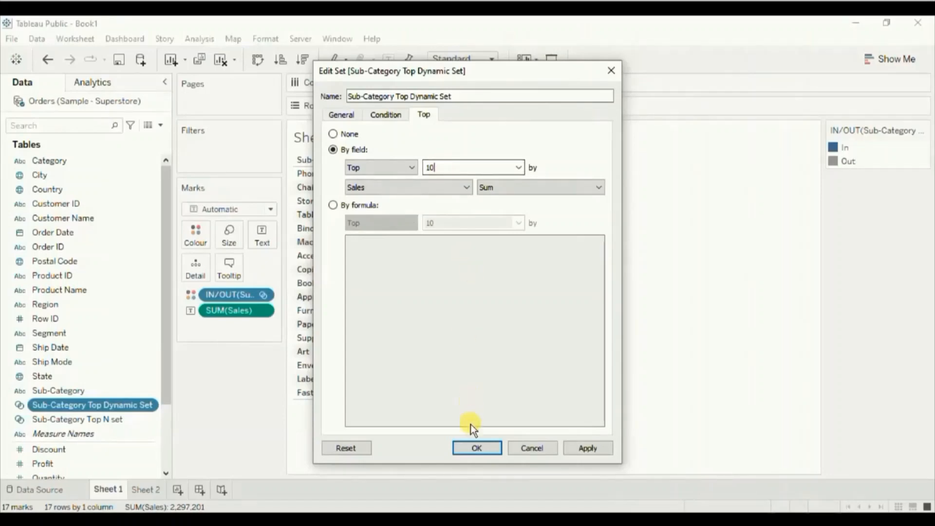
click(475, 448)
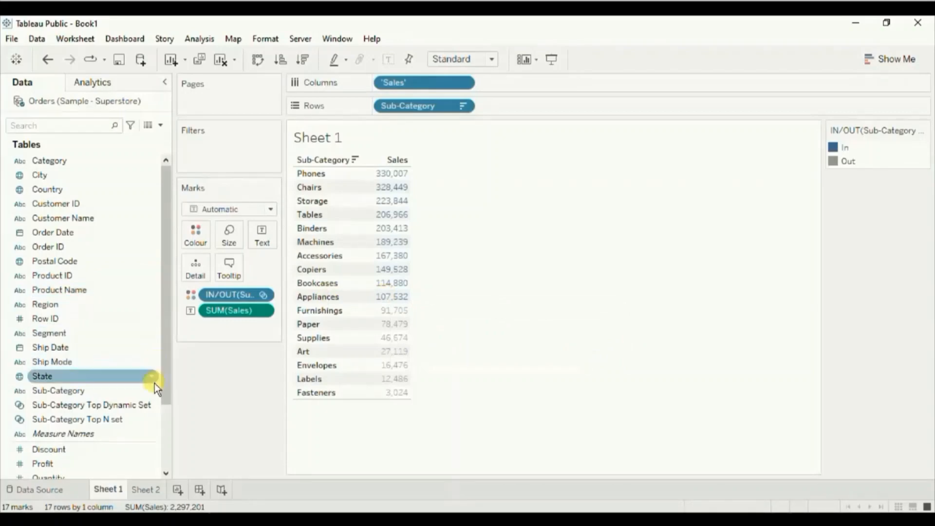
Add a by-field condition to Sub-Category Top Dynamic Set on sum of Sales with the greater-than operator
click(152, 406)
right_click(151, 404)
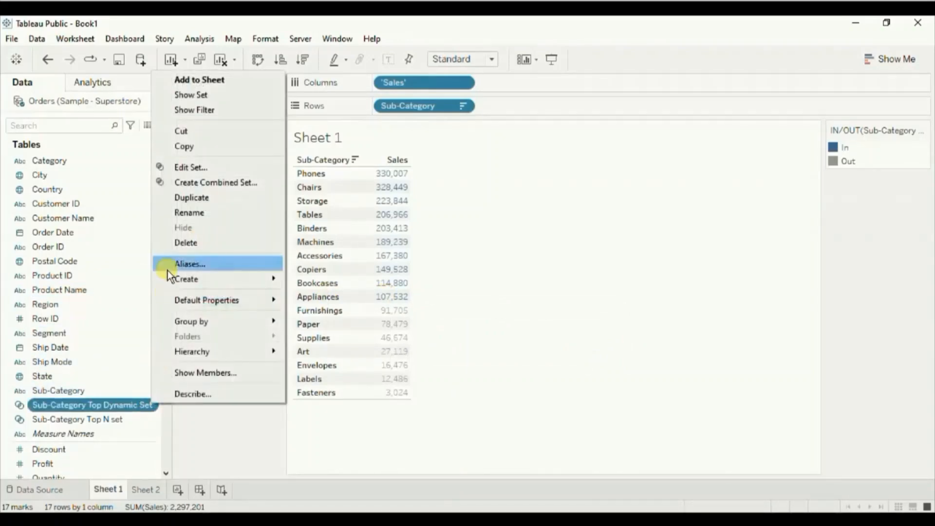
click(185, 169)
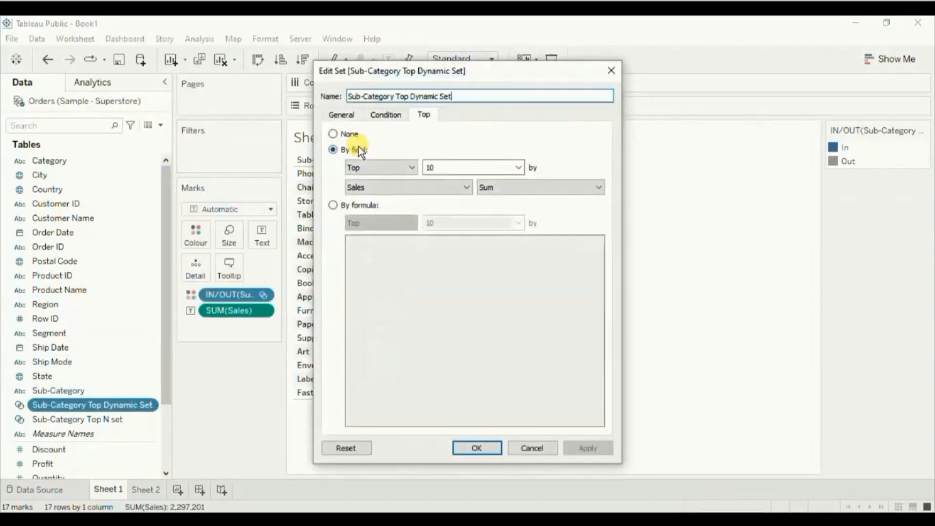
click(384, 117)
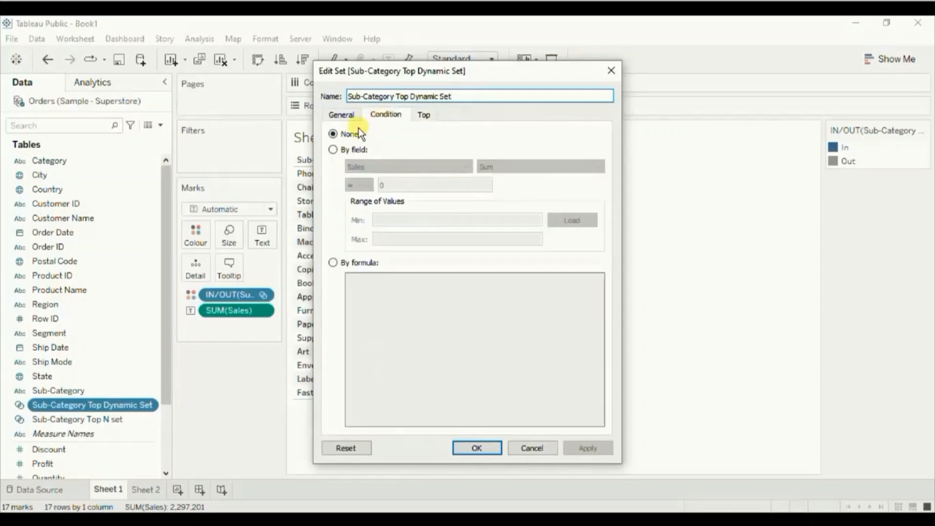
click(334, 149)
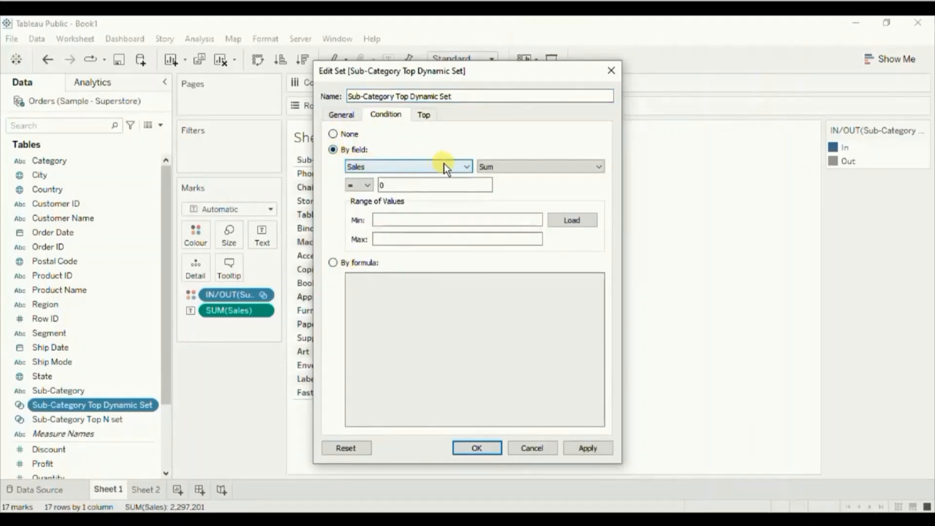
click(367, 186)
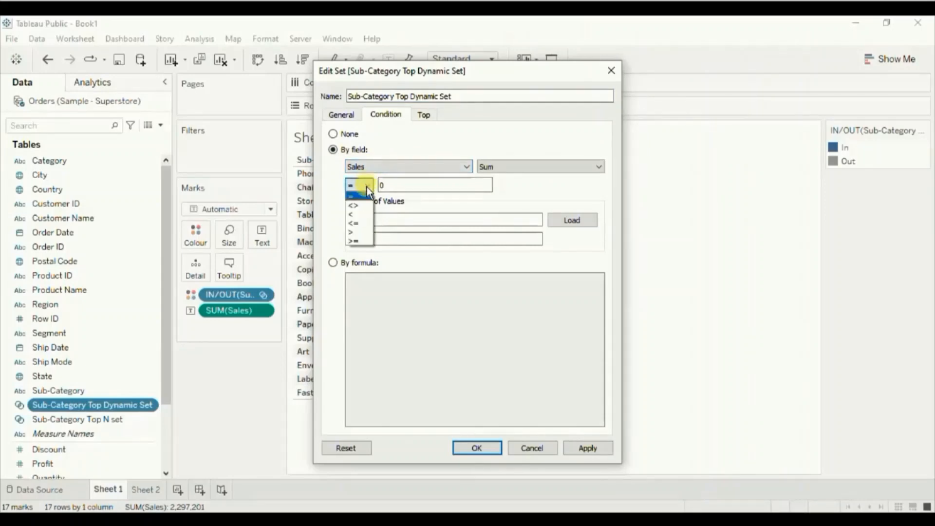
click(355, 231)
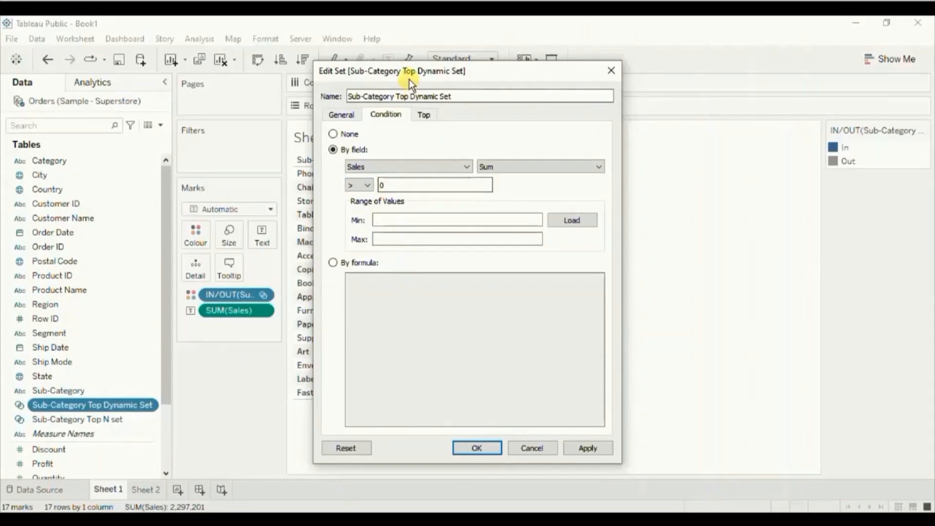
Set the Sales condition's threshold to 160000 and save the set
drag(409, 76, 662, 80)
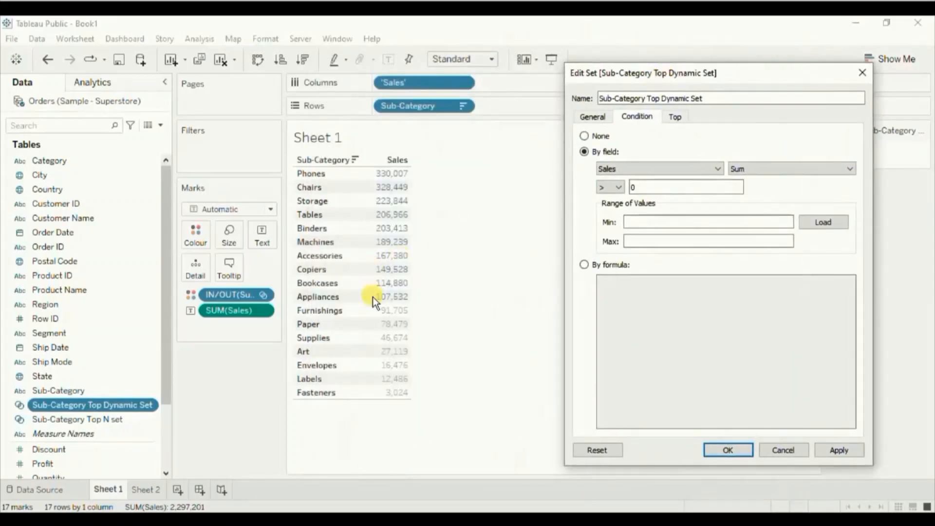
click(634, 188)
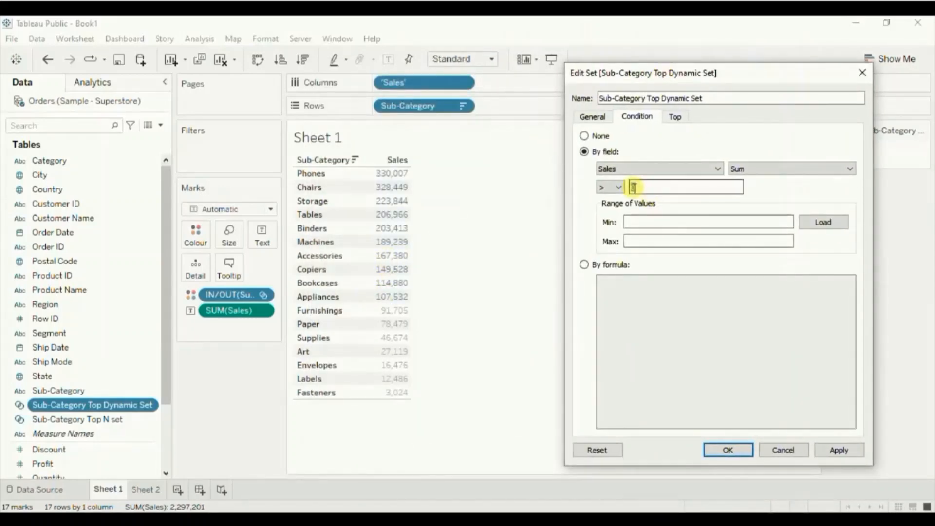
text(150000)
drag(644, 187, 658, 187)
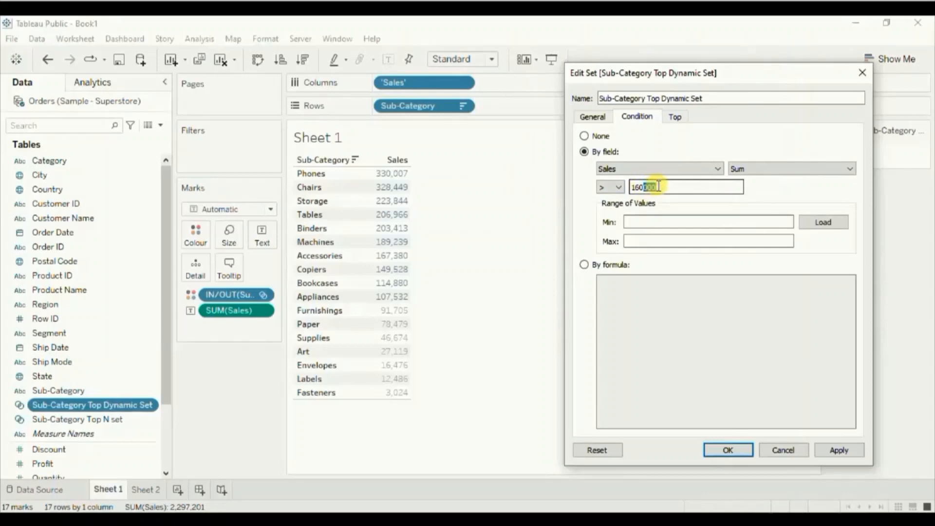
click(721, 454)
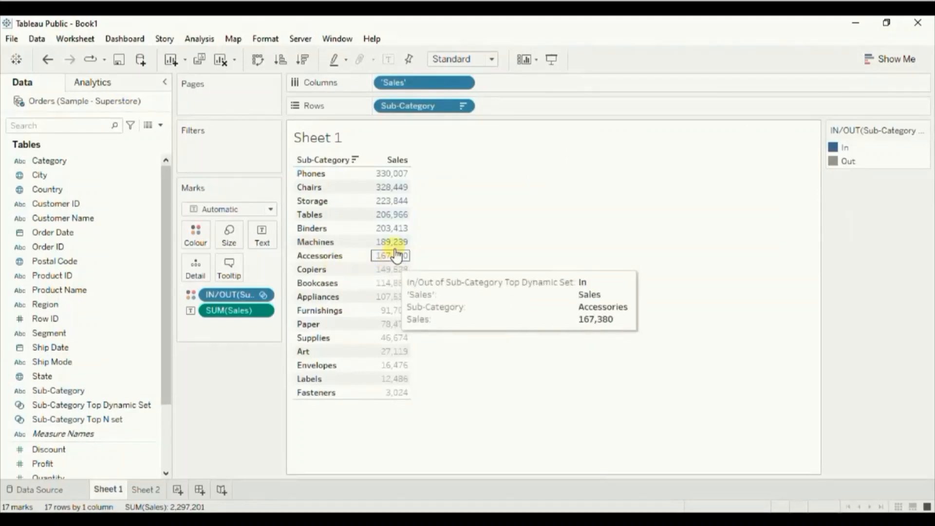
mouse_move(391, 261)
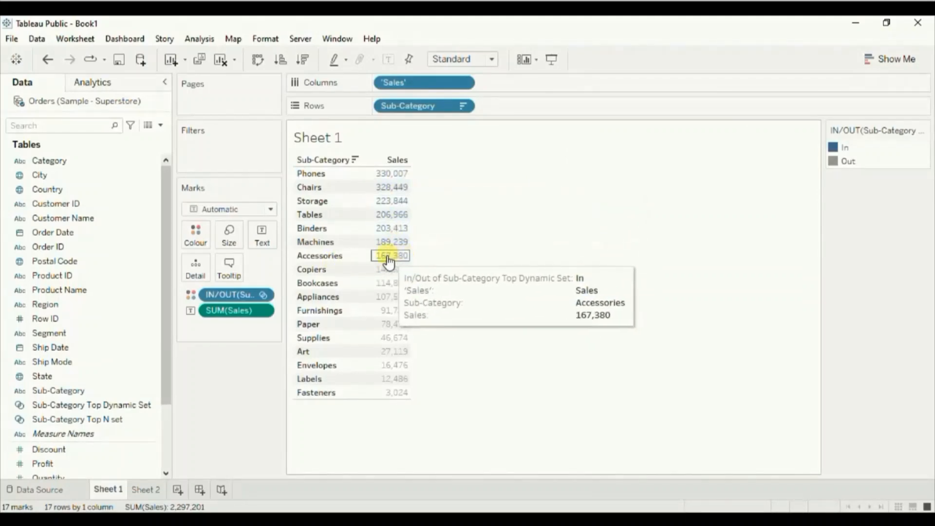